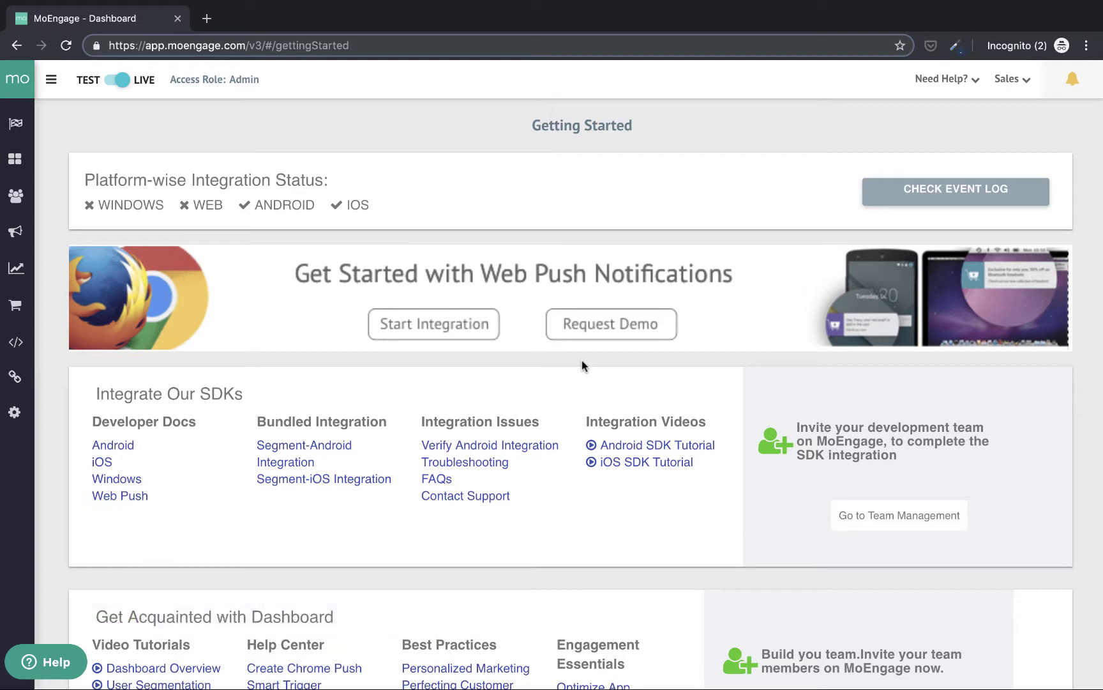
Start a new General push campaign assigned to the Demo Account - E-commerce team.
{"action": "left_click", "coordinate": [51, 81]}
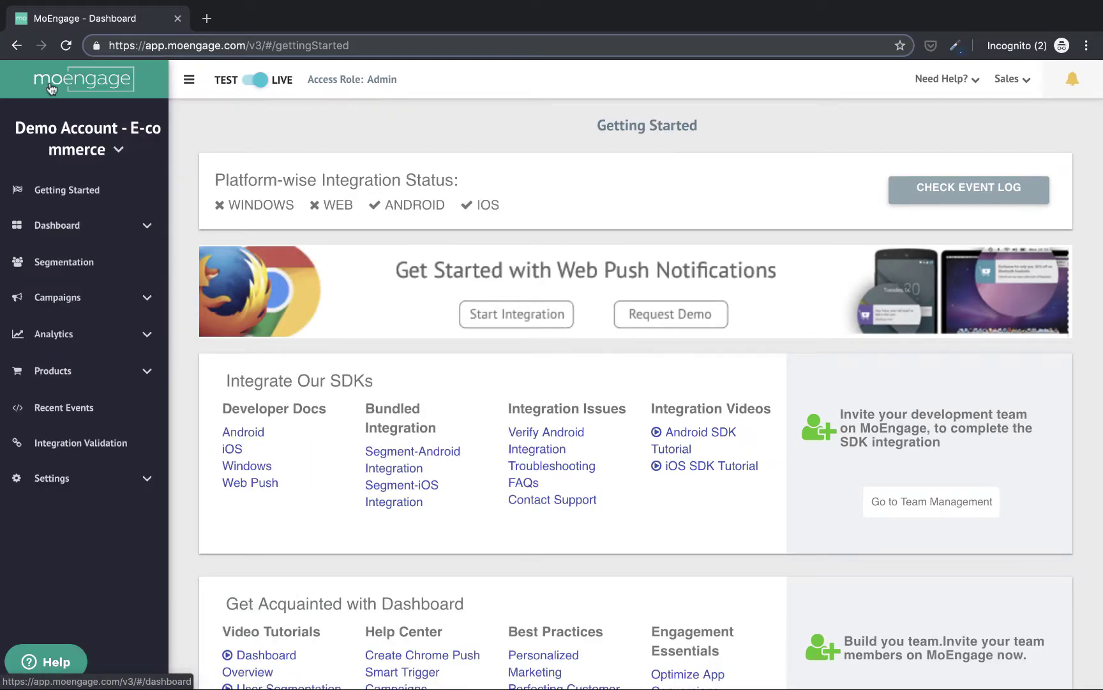
{"action": "left_click", "coordinate": [57, 298]}
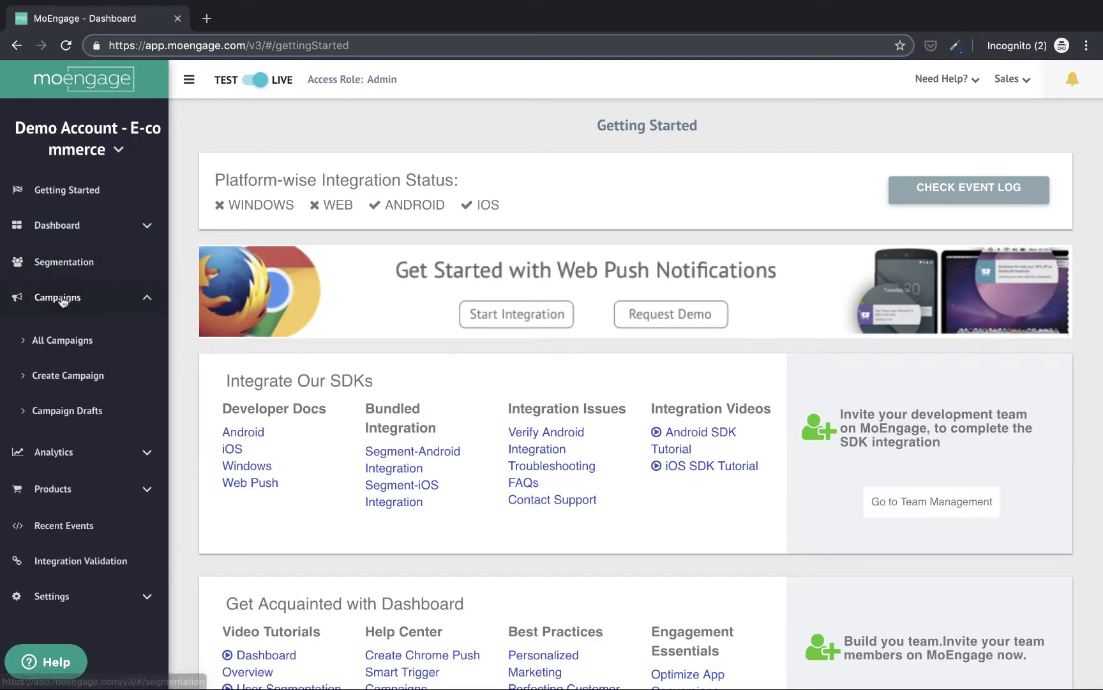
{"action": "left_click", "coordinate": [70, 381]}
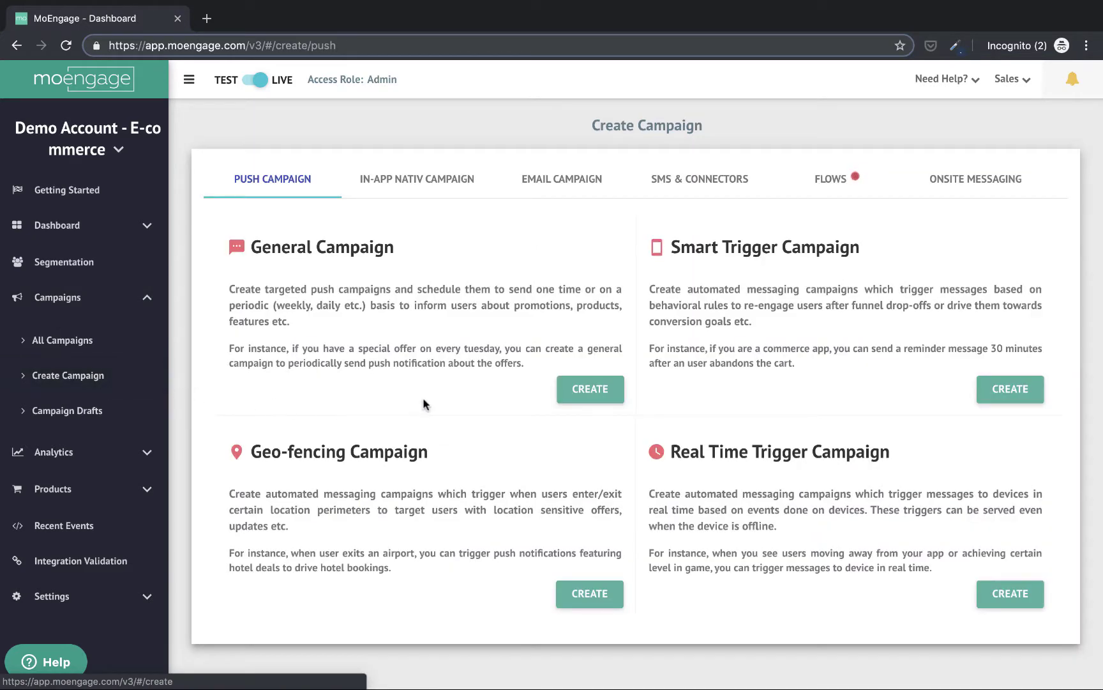
{"action": "left_click", "coordinate": [576, 395]}
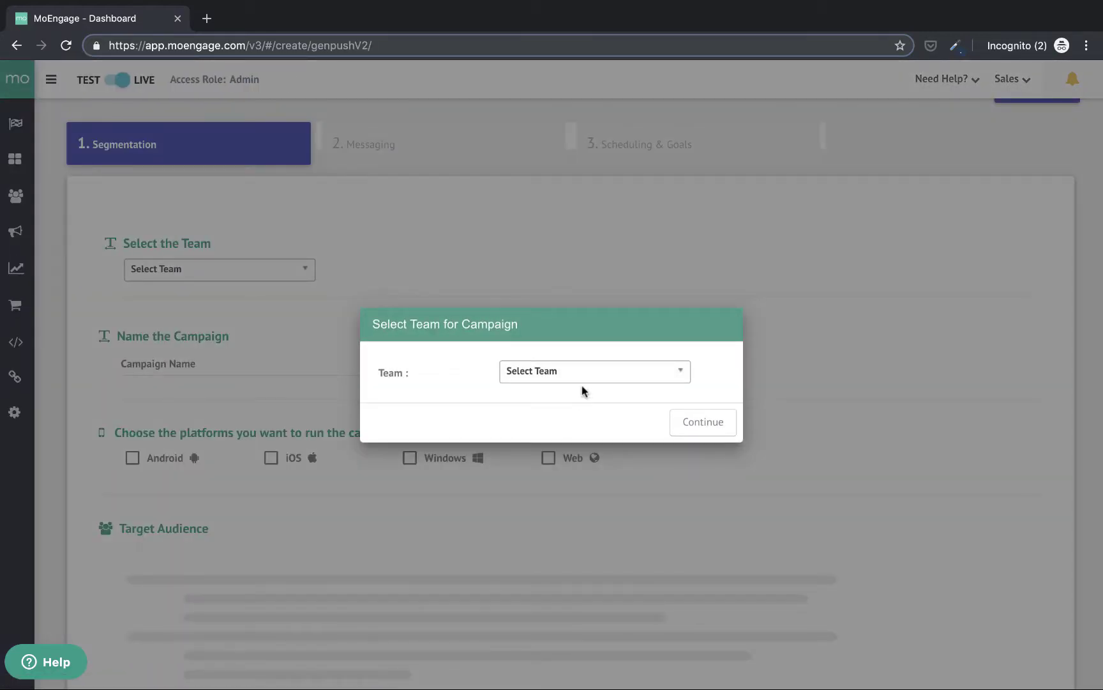
{"action": "left_click", "coordinate": [578, 411]}
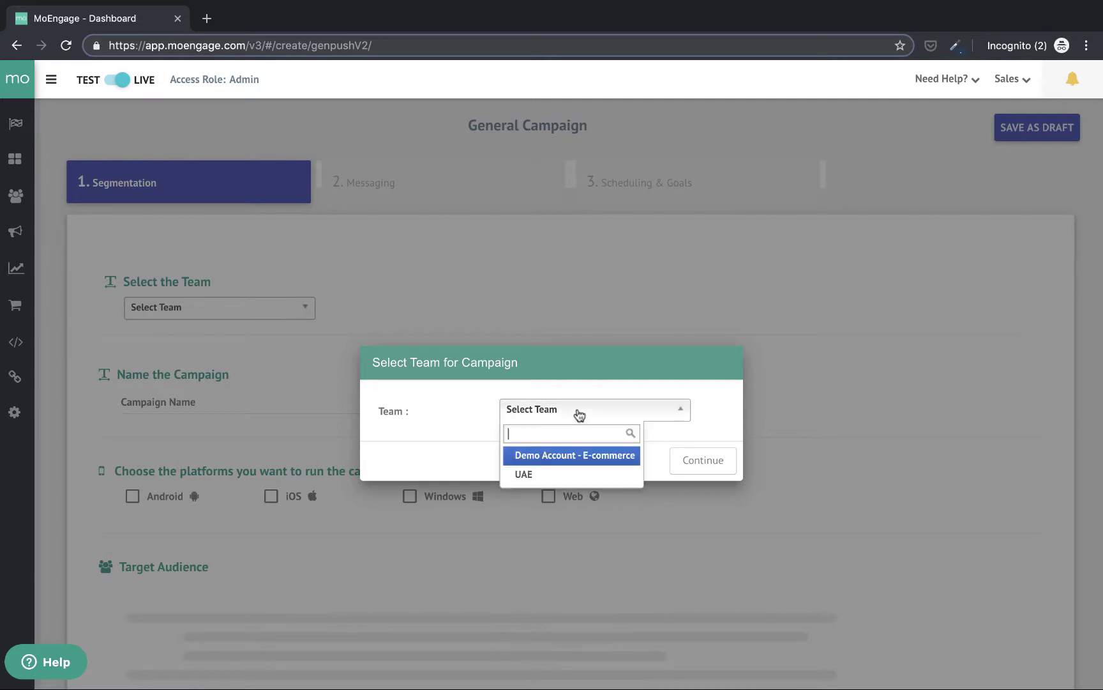
{"action": "left_click", "coordinate": [580, 455]}
{"action": "left_click", "coordinate": [704, 461]}
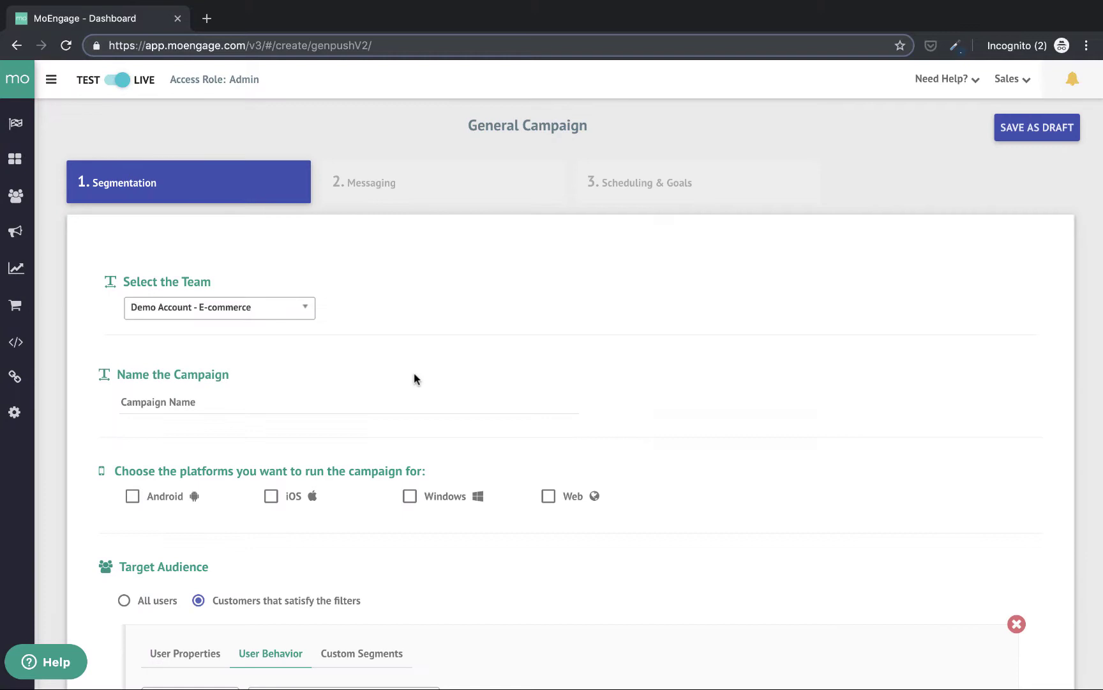
Name the campaign 'Onboarding' and target the Android platform.
{"action": "left_click", "coordinate": [409, 397]}
{"action": "type", "text": "Onbo"}
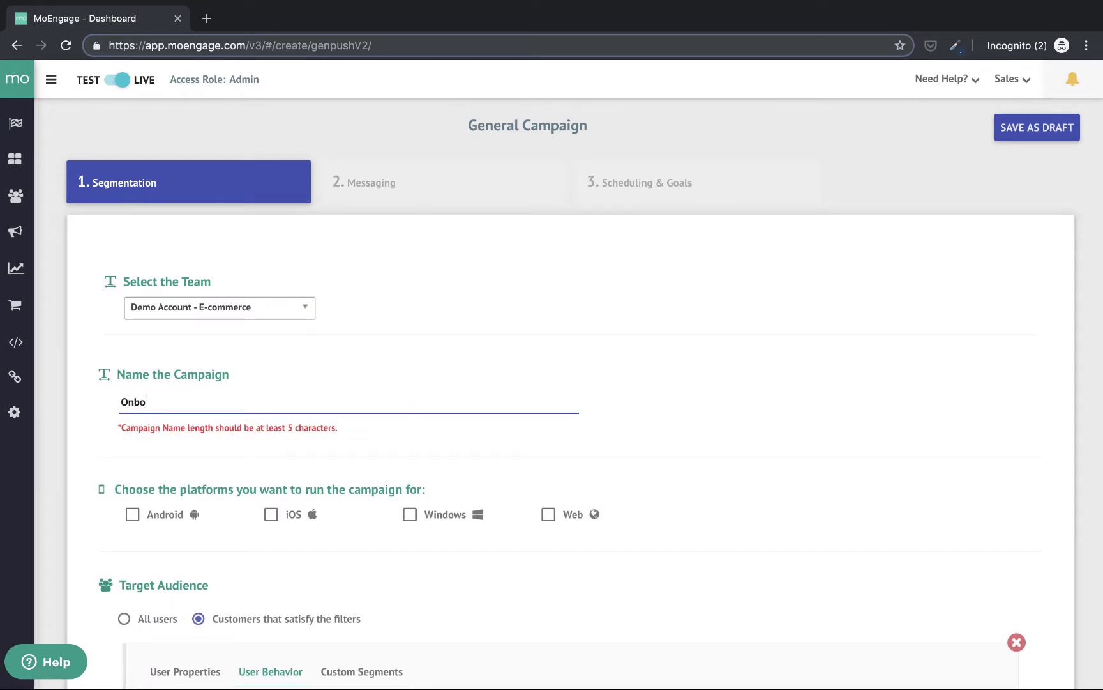
{"action": "type", "text": "arding"}
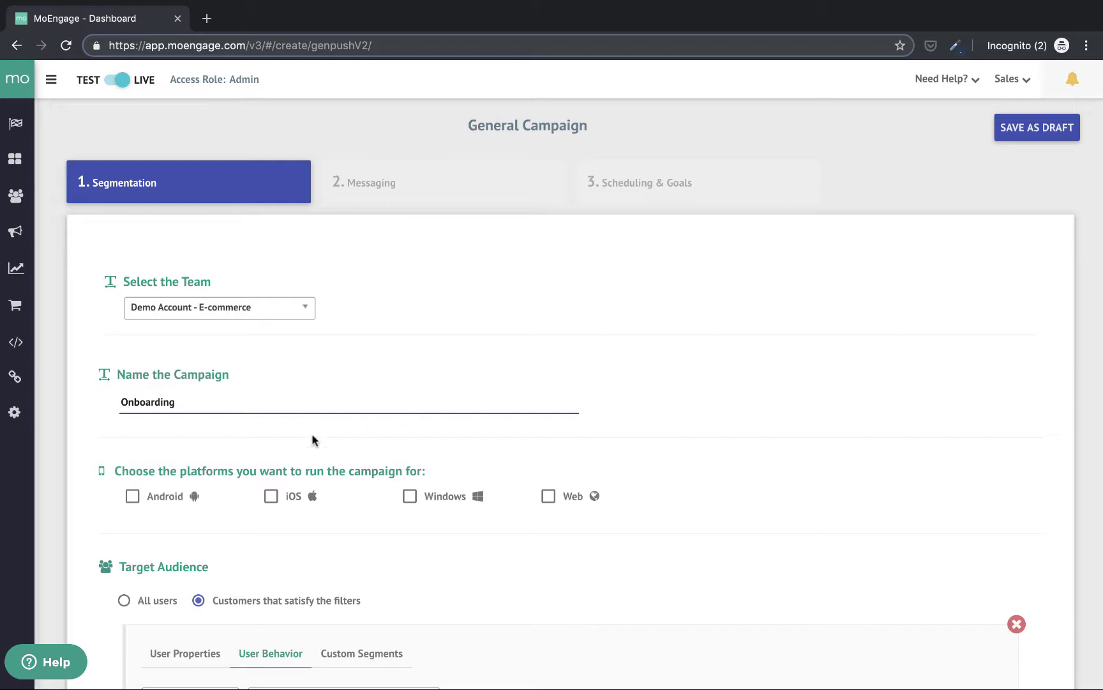
{"action": "left_click", "coordinate": [133, 497]}
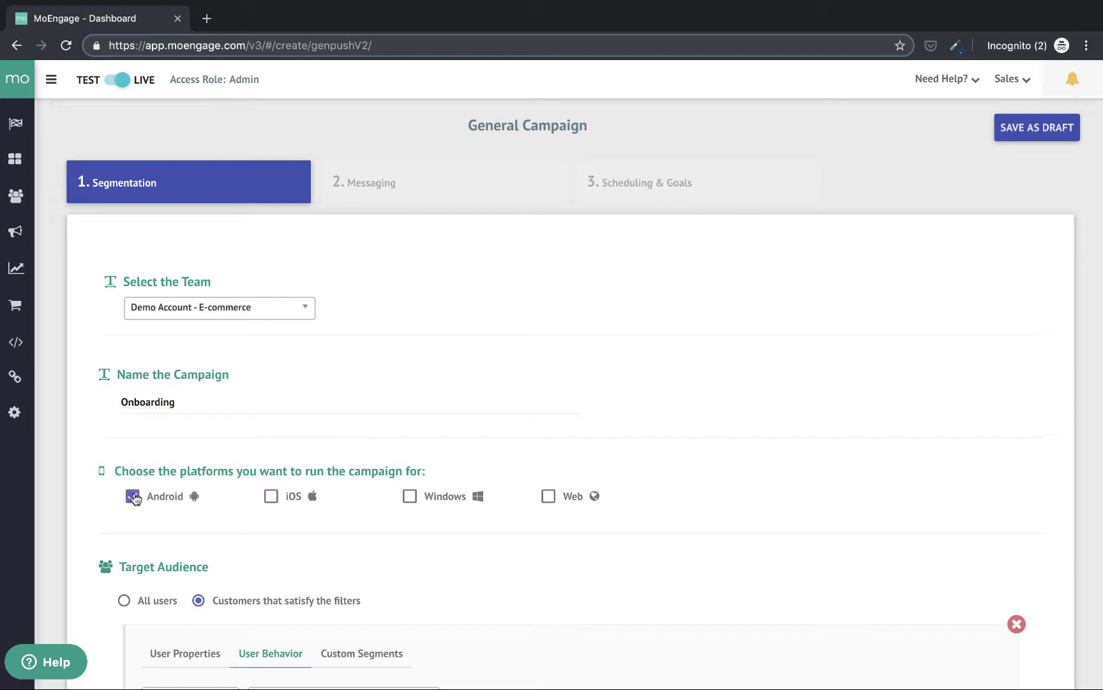
Target users who have executed the INSTALL event.
{"action": "scroll", "coordinate": [133, 498], "scroll_direction": "down", "scroll_amount": 5}
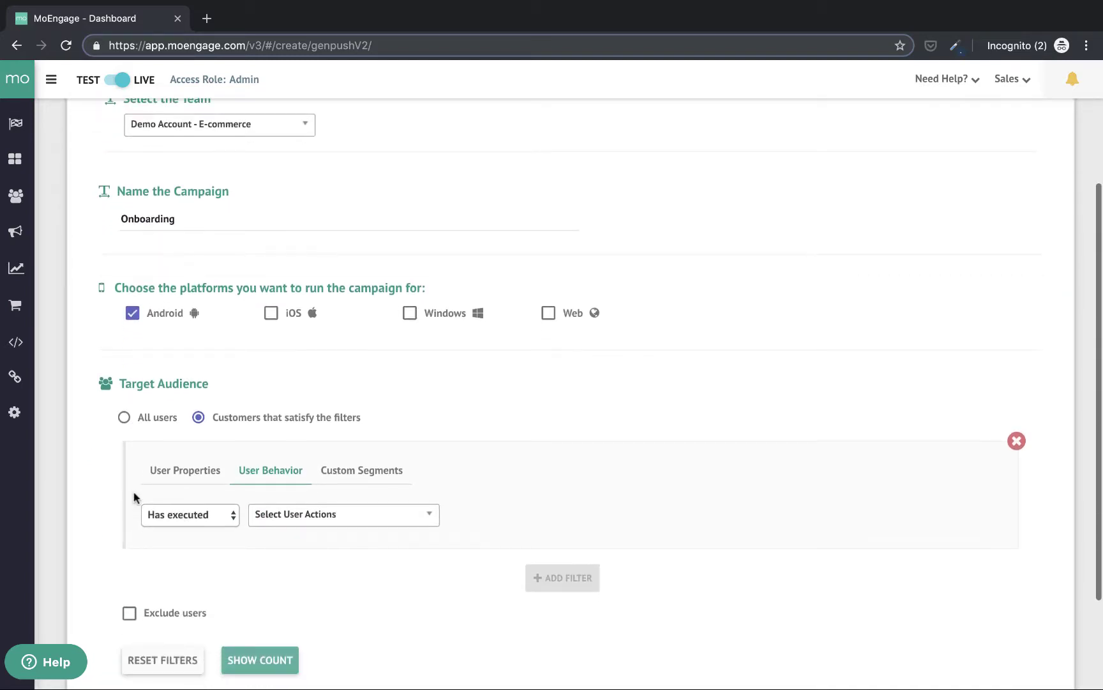
{"action": "scroll", "coordinate": [133, 491], "scroll_direction": "down", "scroll_amount": 2}
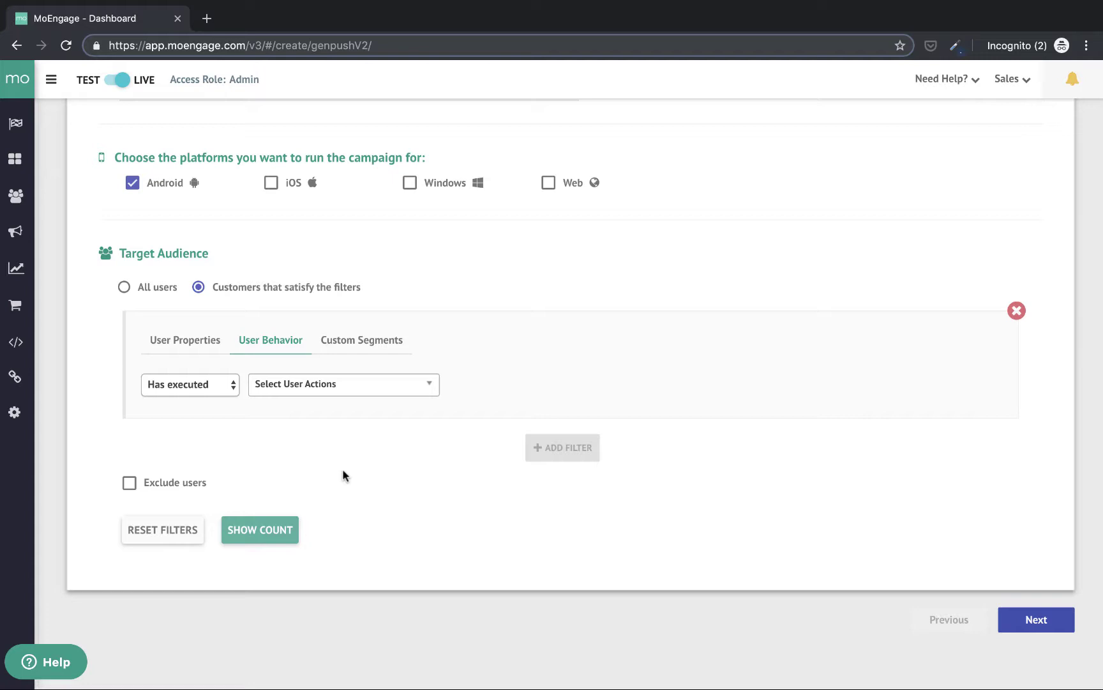
{"action": "left_click", "coordinate": [378, 390]}
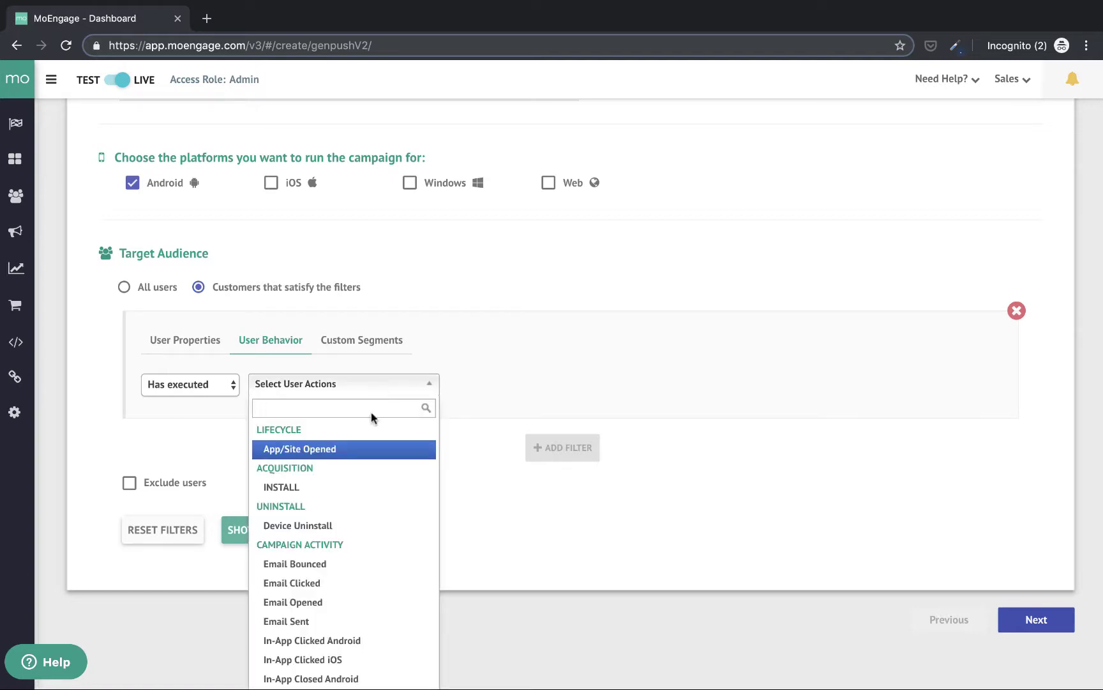
{"action": "left_click", "coordinate": [343, 485]}
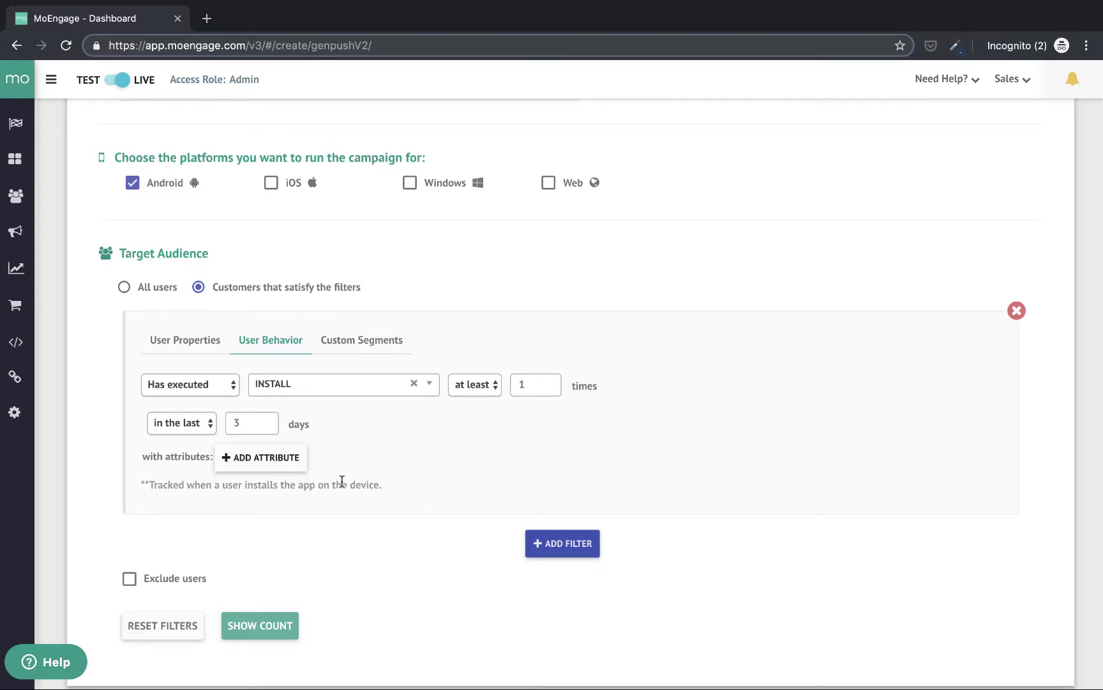
Add a second filter for users who have not executed Sign_up.
{"action": "scroll", "coordinate": [341, 481], "scroll_direction": "down", "scroll_amount": 3}
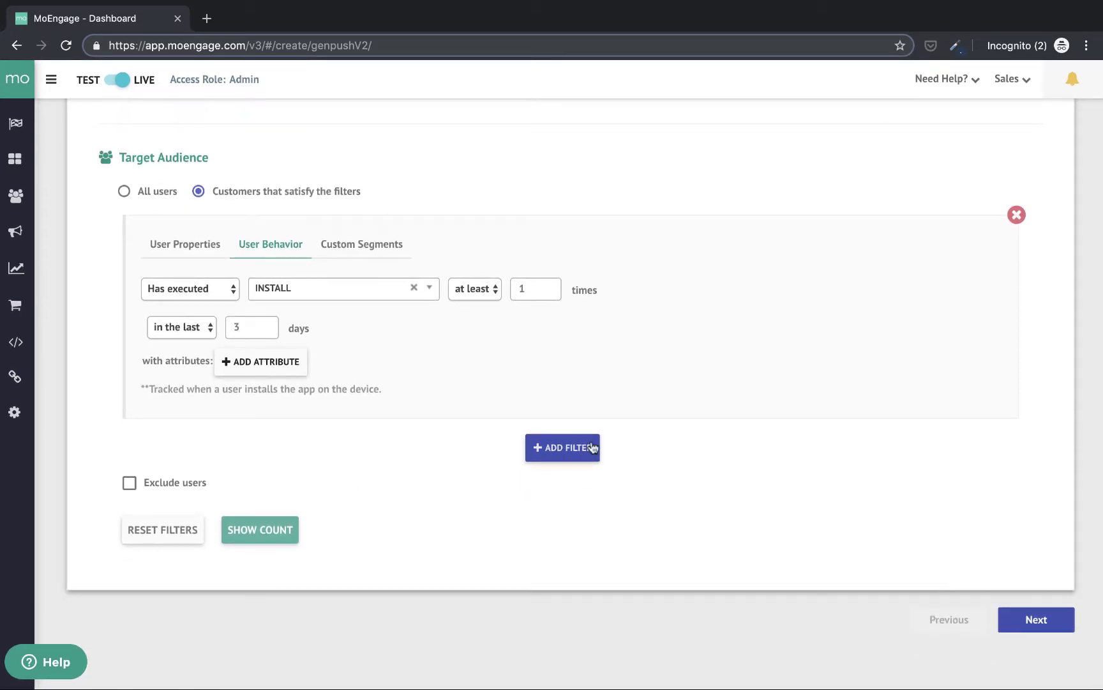
{"action": "left_click", "coordinate": [593, 447]}
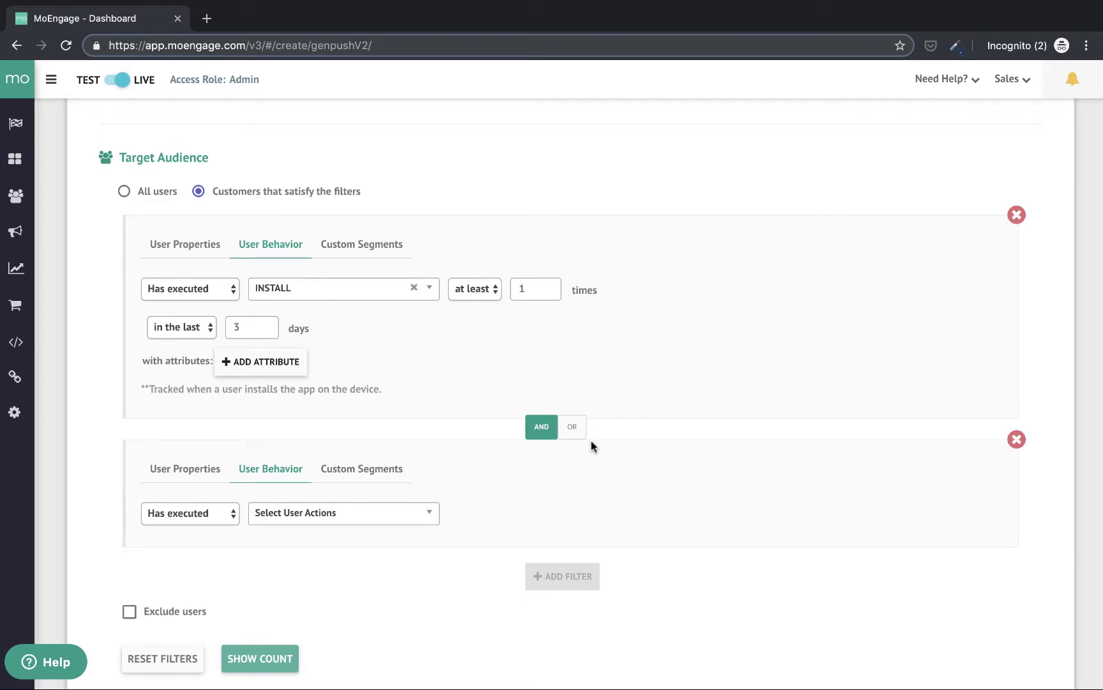
{"action": "left_click", "coordinate": [211, 512]}
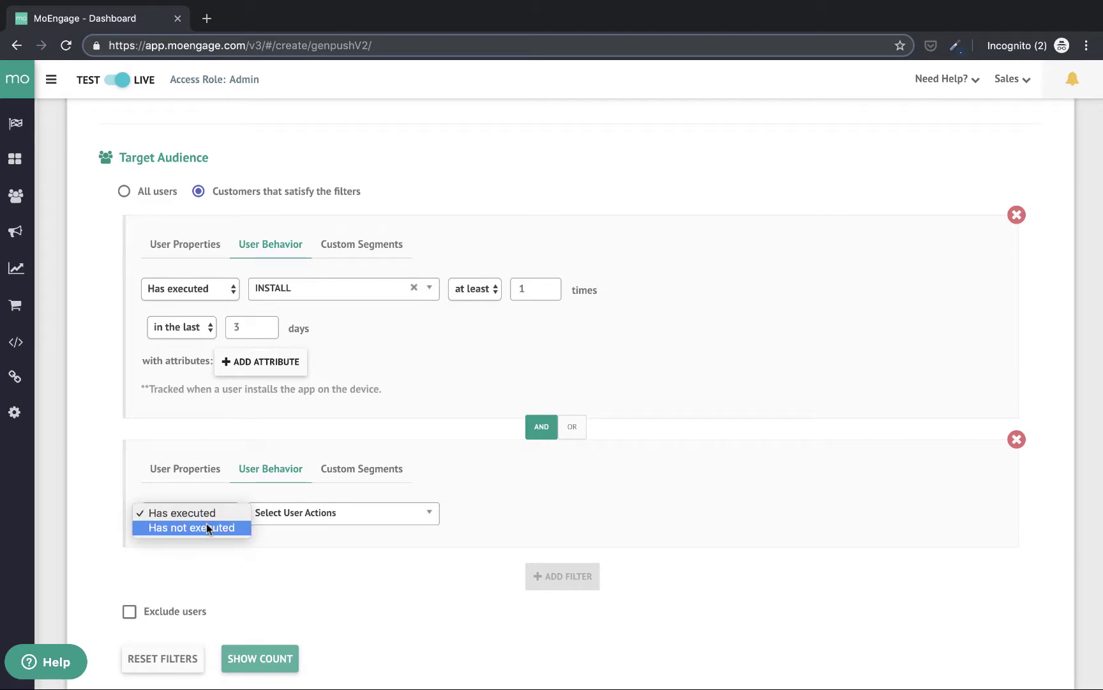
{"action": "left_click", "coordinate": [207, 527]}
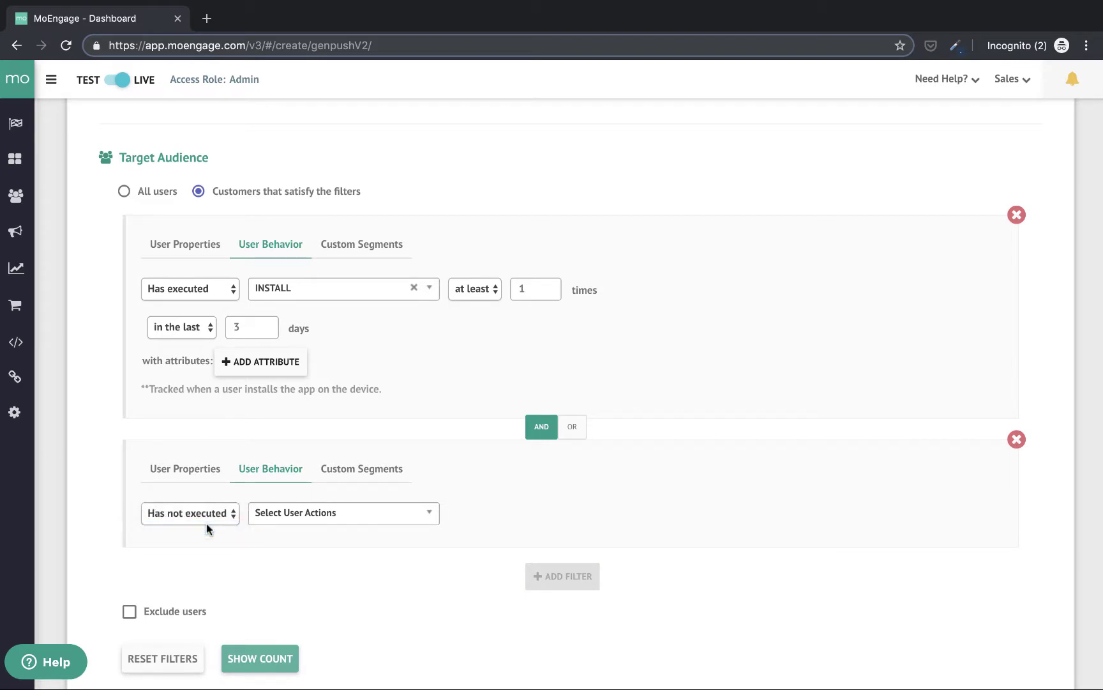
{"action": "left_click", "coordinate": [296, 521]}
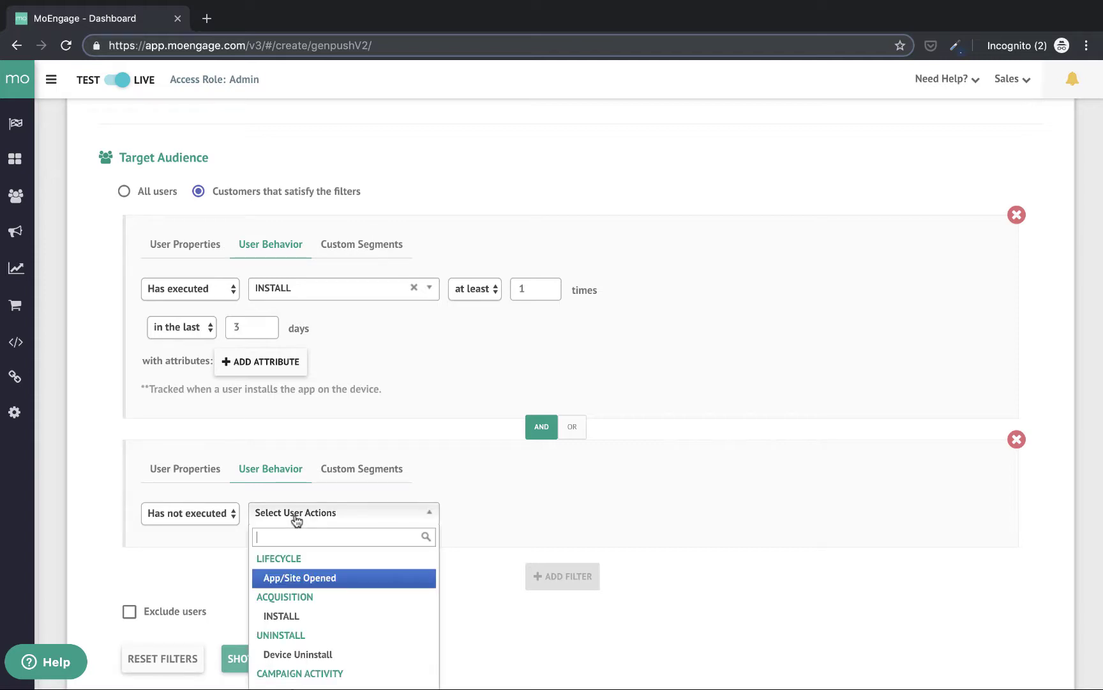
{"action": "type", "text": "sign"}
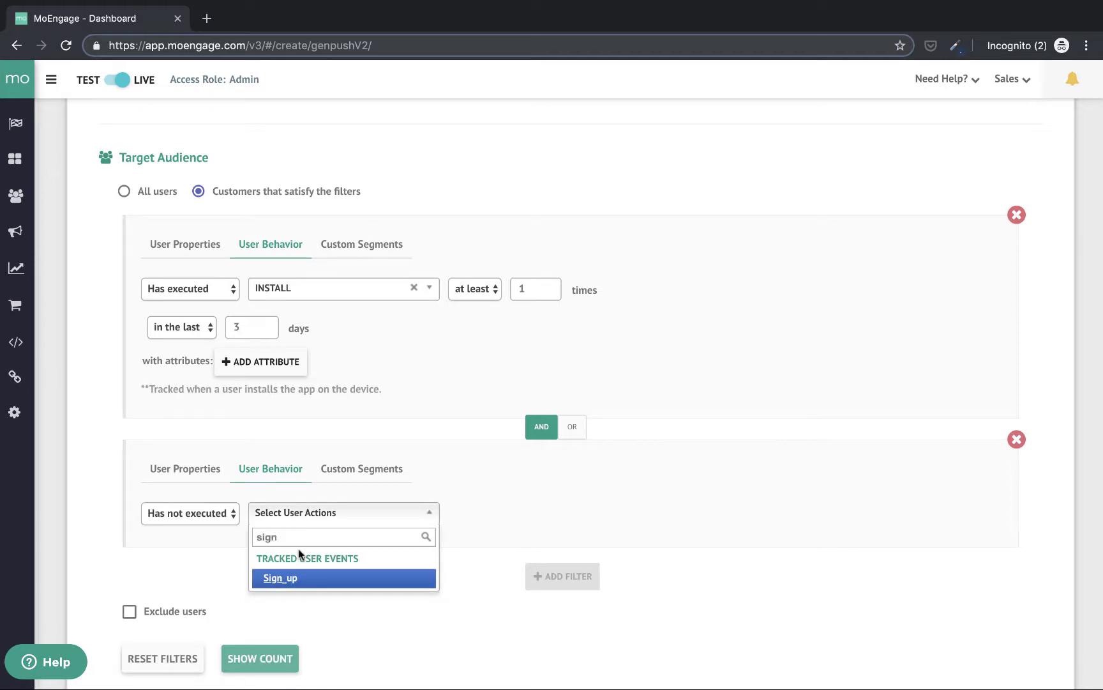
{"action": "left_click", "coordinate": [297, 578]}
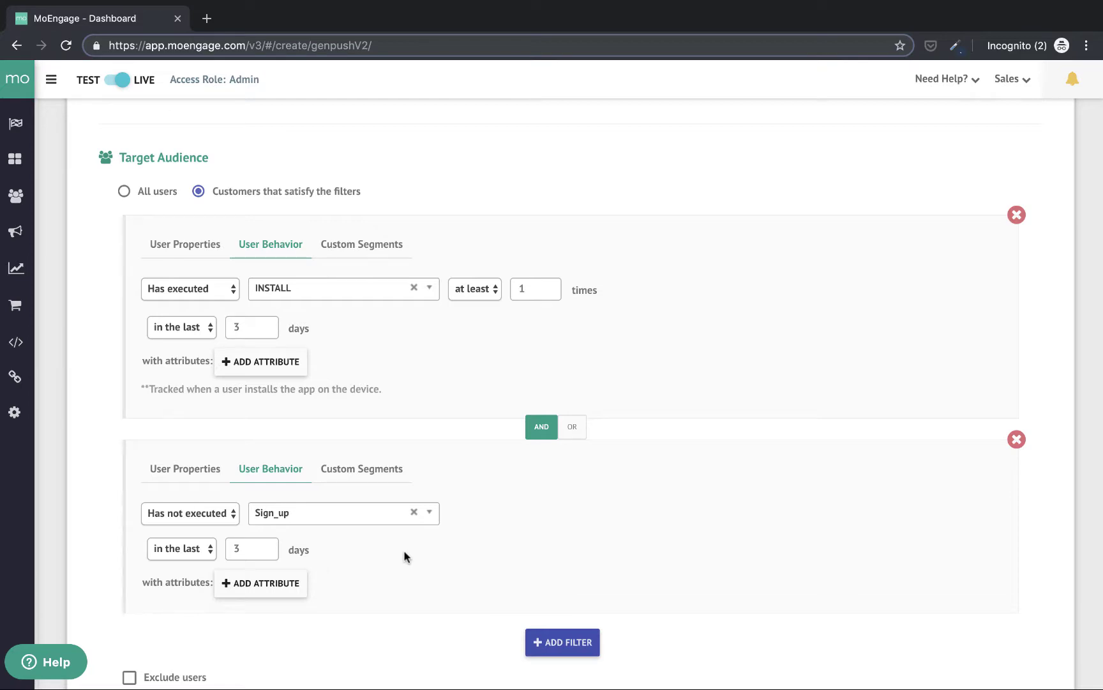
Exclude users who have executed orderSuccessful at least once in the last 3 days.
{"action": "scroll", "coordinate": [405, 557], "scroll_direction": "down", "scroll_amount": 5}
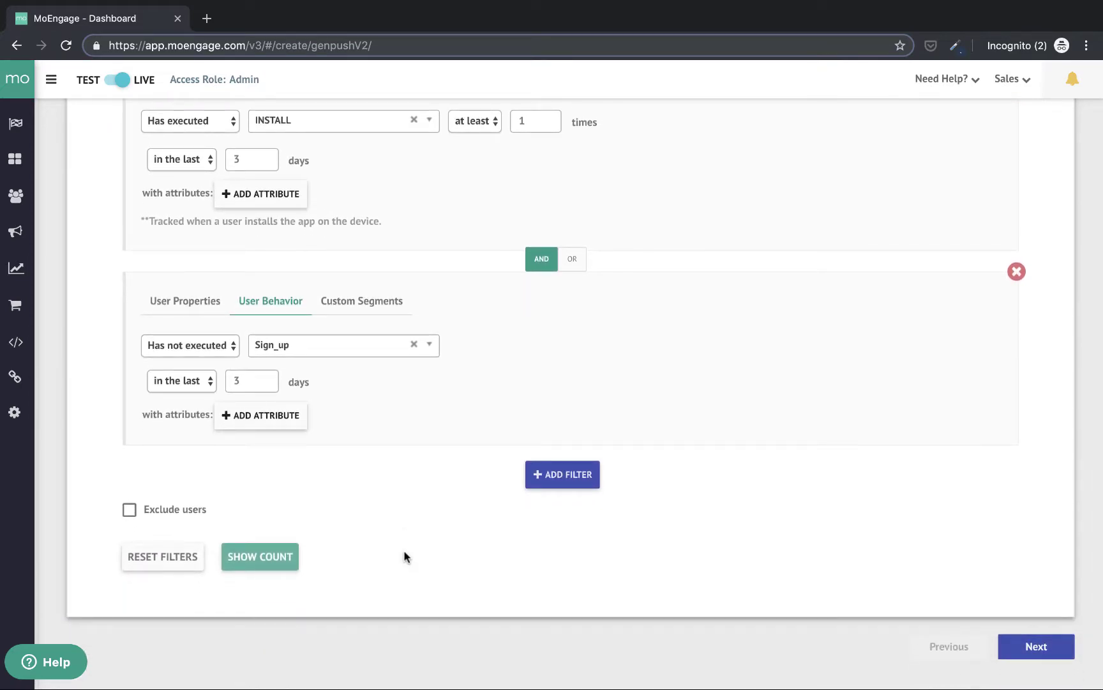
{"action": "left_click", "coordinate": [128, 510]}
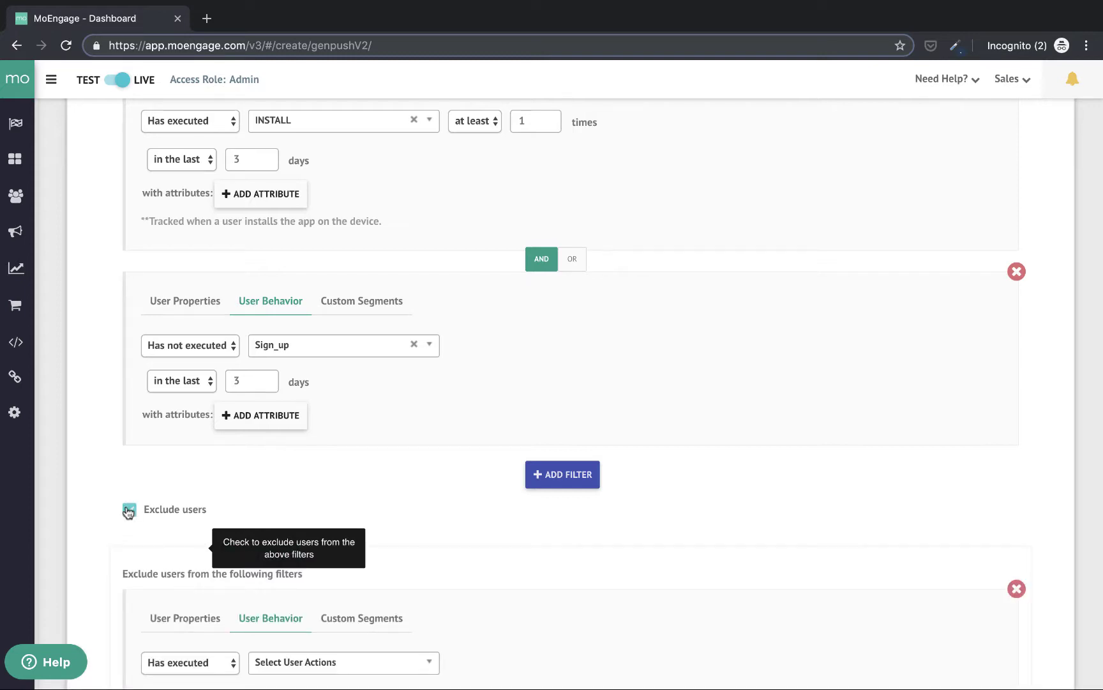
{"action": "scroll", "coordinate": [158, 568], "scroll_direction": "down", "scroll_amount": 5}
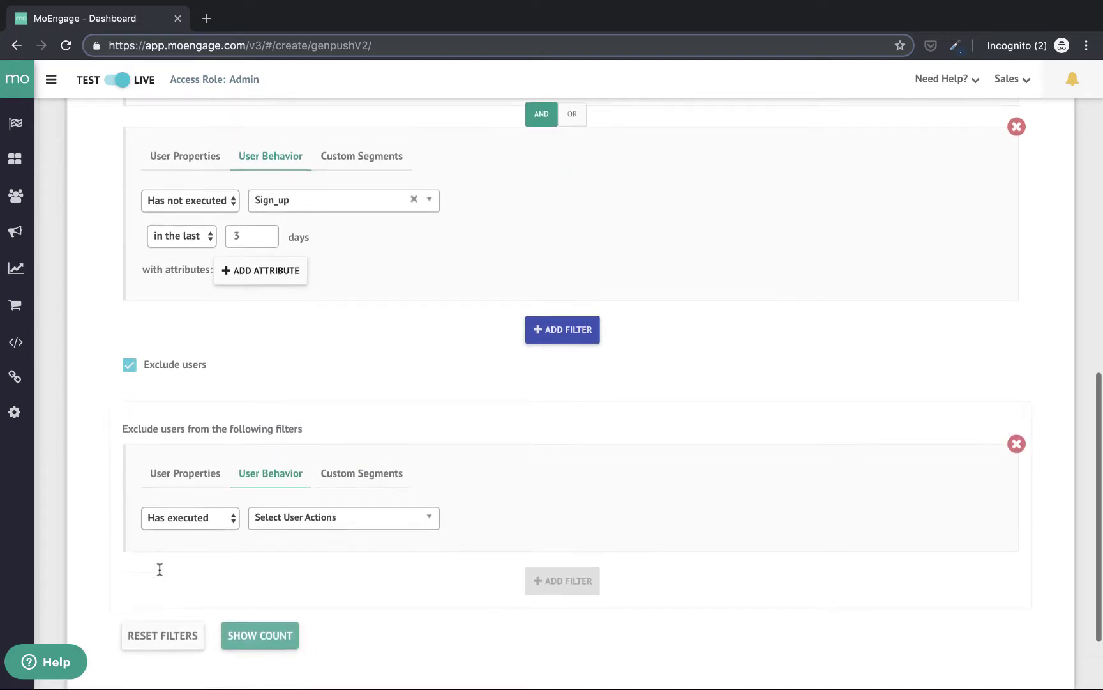
{"action": "left_click", "coordinate": [298, 516]}
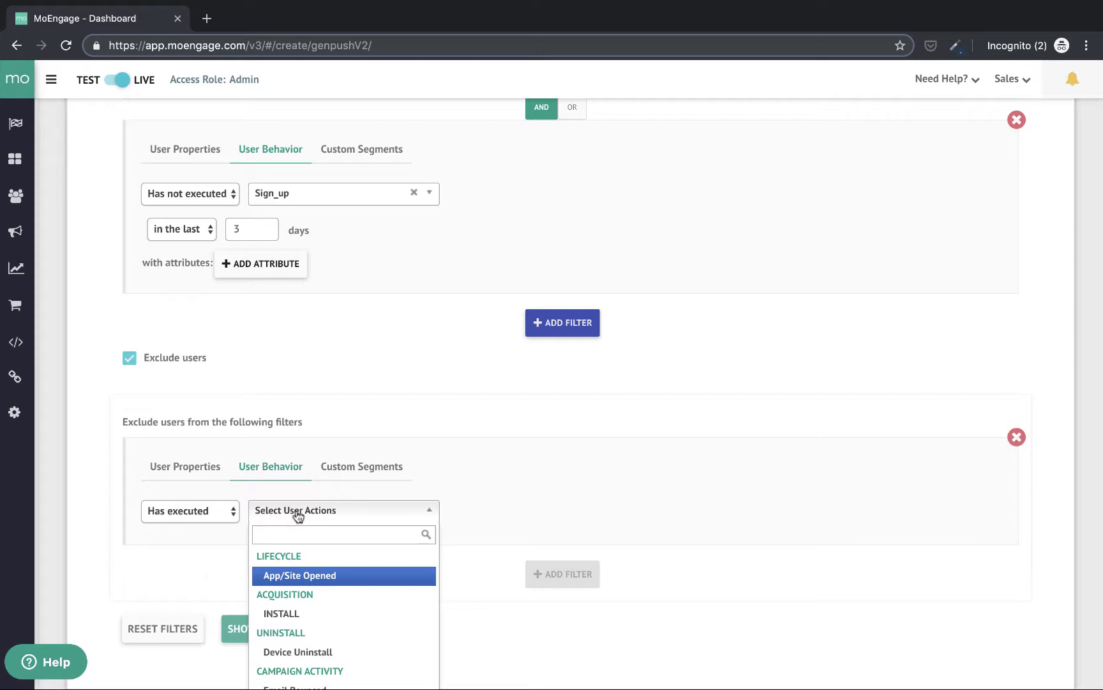
{"action": "type", "text": "or"}
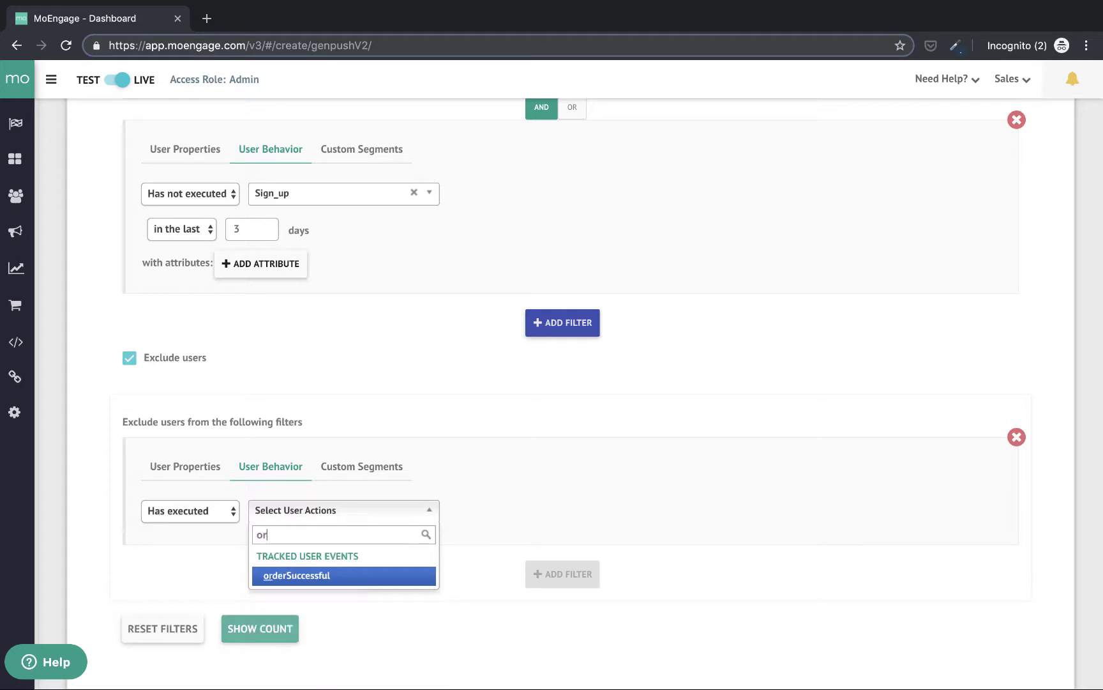
{"action": "left_click", "coordinate": [291, 576]}
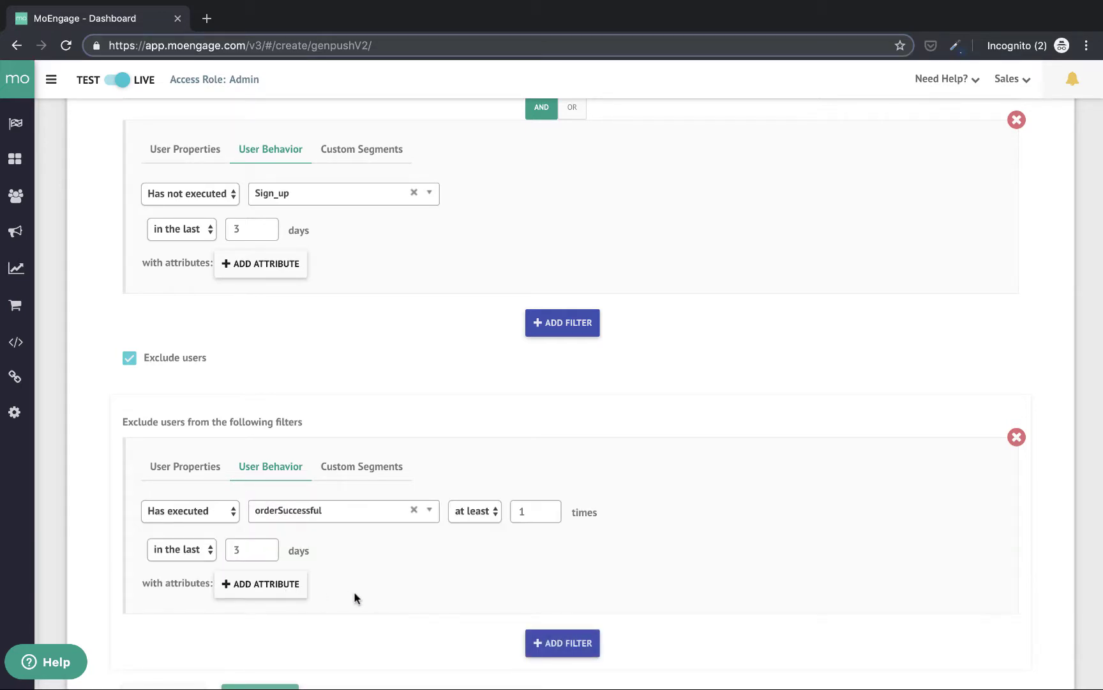
{"action": "scroll", "coordinate": [355, 598], "scroll_direction": "down", "scroll_amount": 2}
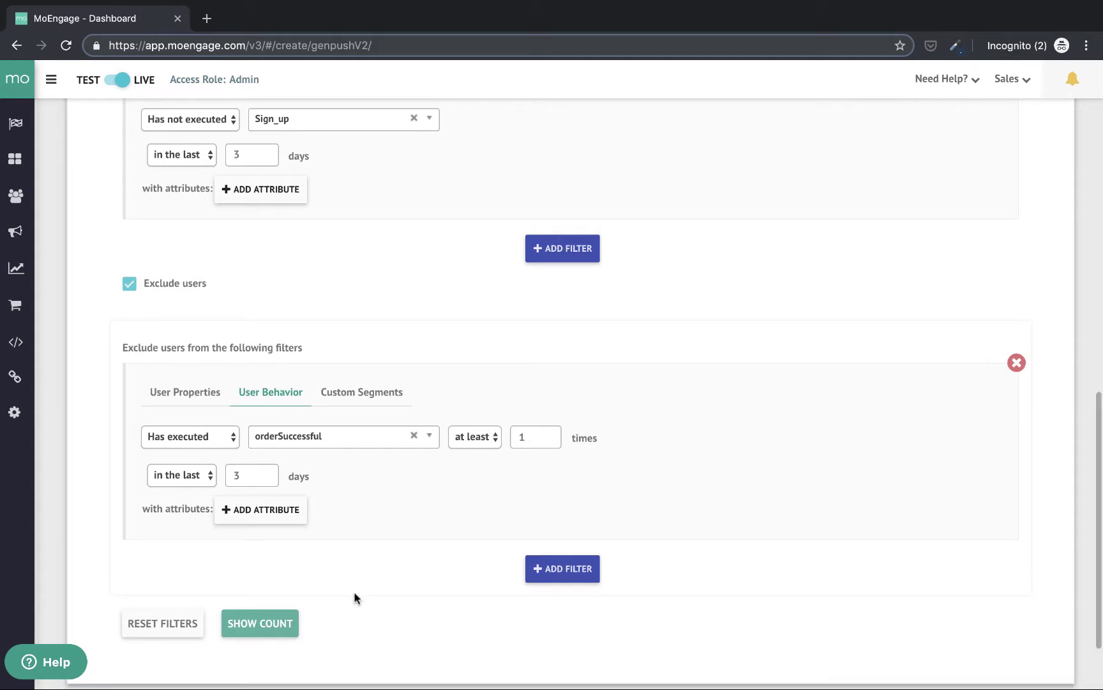
{"action": "scroll", "coordinate": [355, 598], "scroll_direction": "down", "scroll_amount": 2}
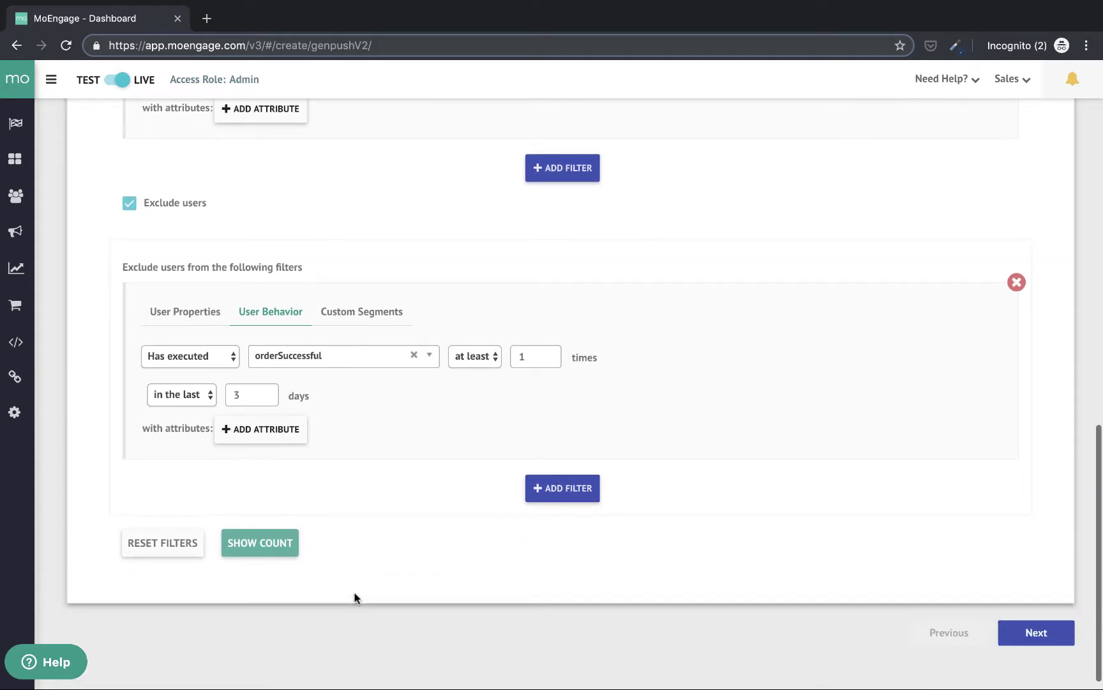
On the Messaging step, set the push title to 'Welcome aboard!'.
{"action": "left_click", "coordinate": [1054, 630]}
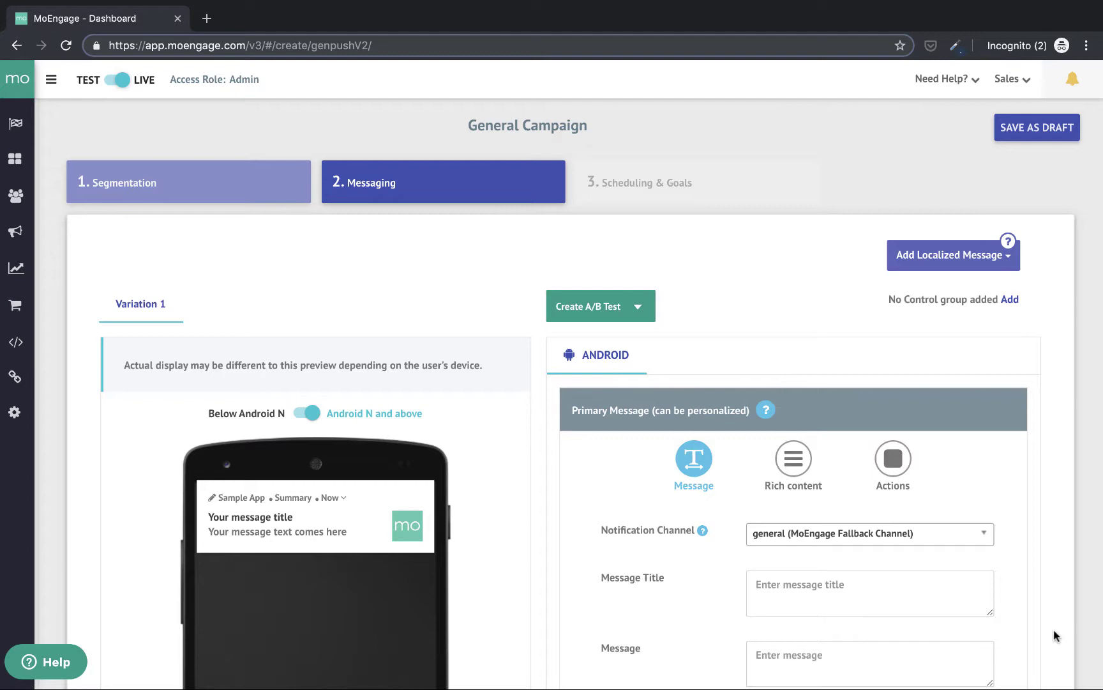
{"action": "scroll", "coordinate": [1053, 630], "scroll_direction": "down", "scroll_amount": 2}
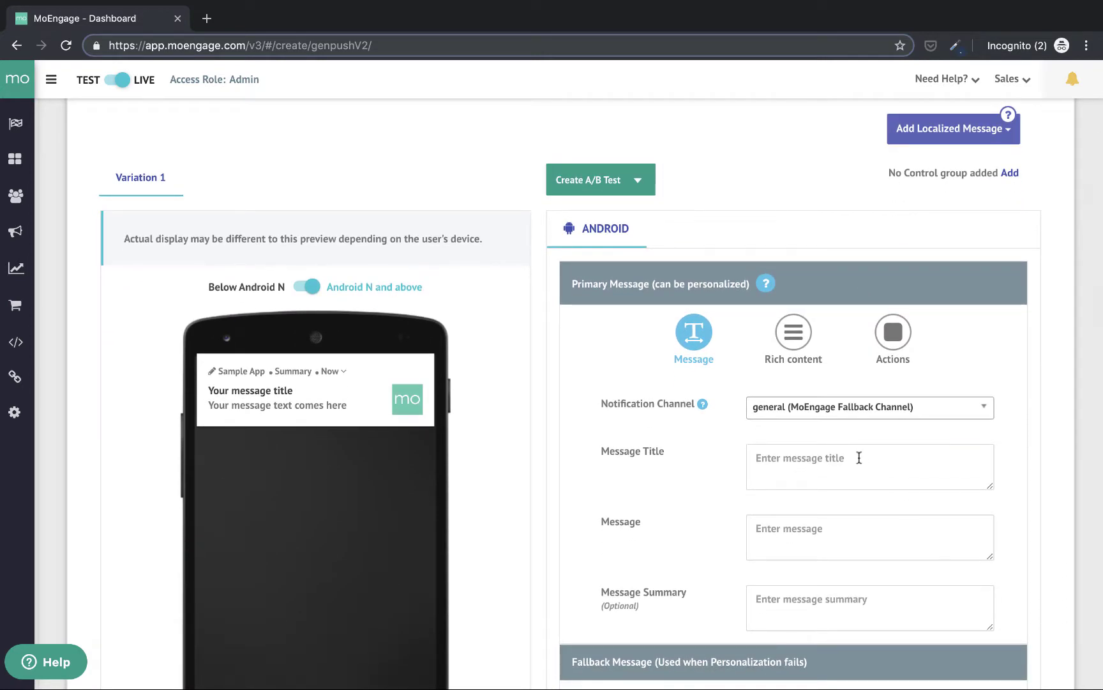
{"action": "left_click", "coordinate": [859, 457]}
{"action": "type", "text": "W"}
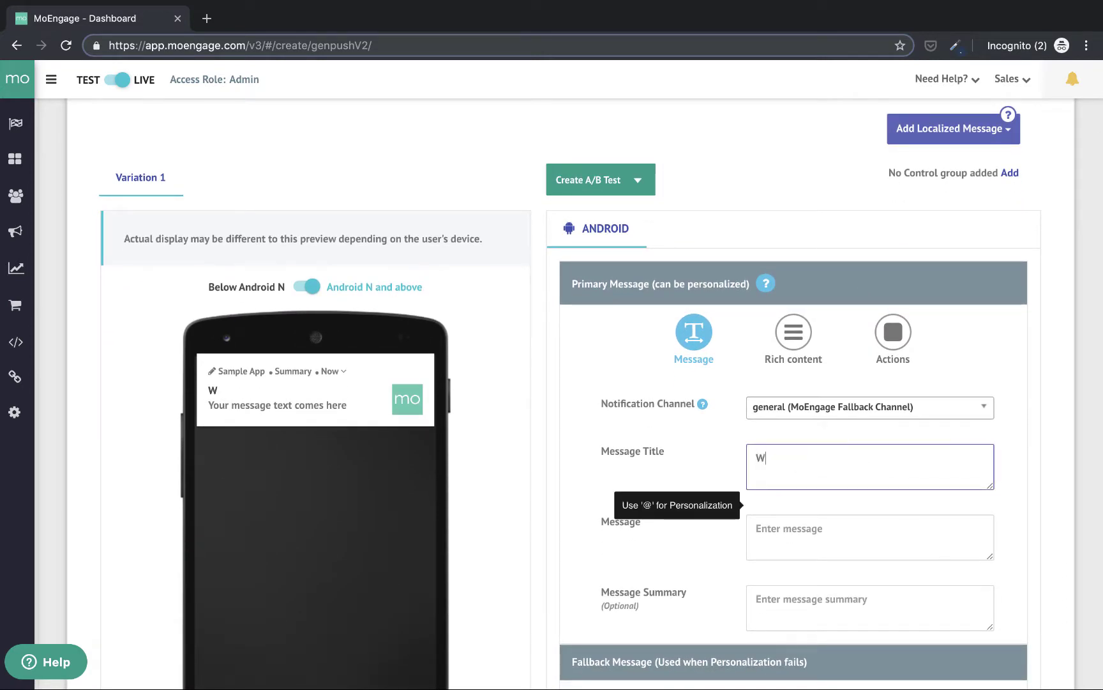
{"action": "type", "text": "elcome "}
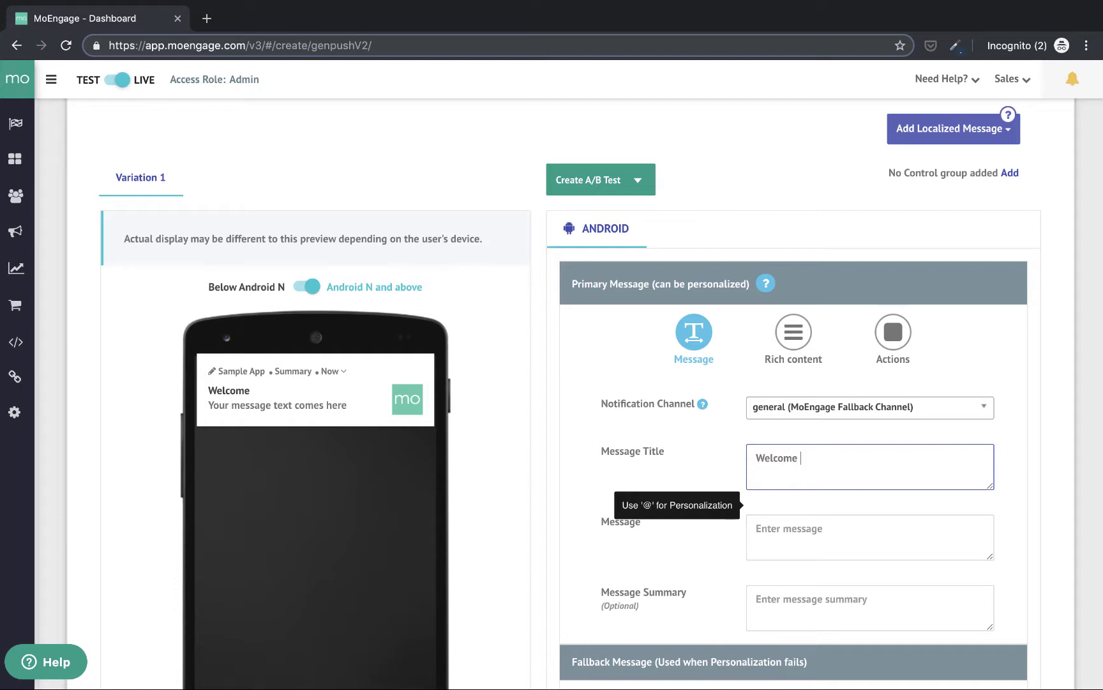
{"action": "type", "text": "aboard!"}
Write the message 'Sign up within the next 48 hours to get 20% off on your first purchase'.
{"action": "left_click", "coordinate": [852, 520]}
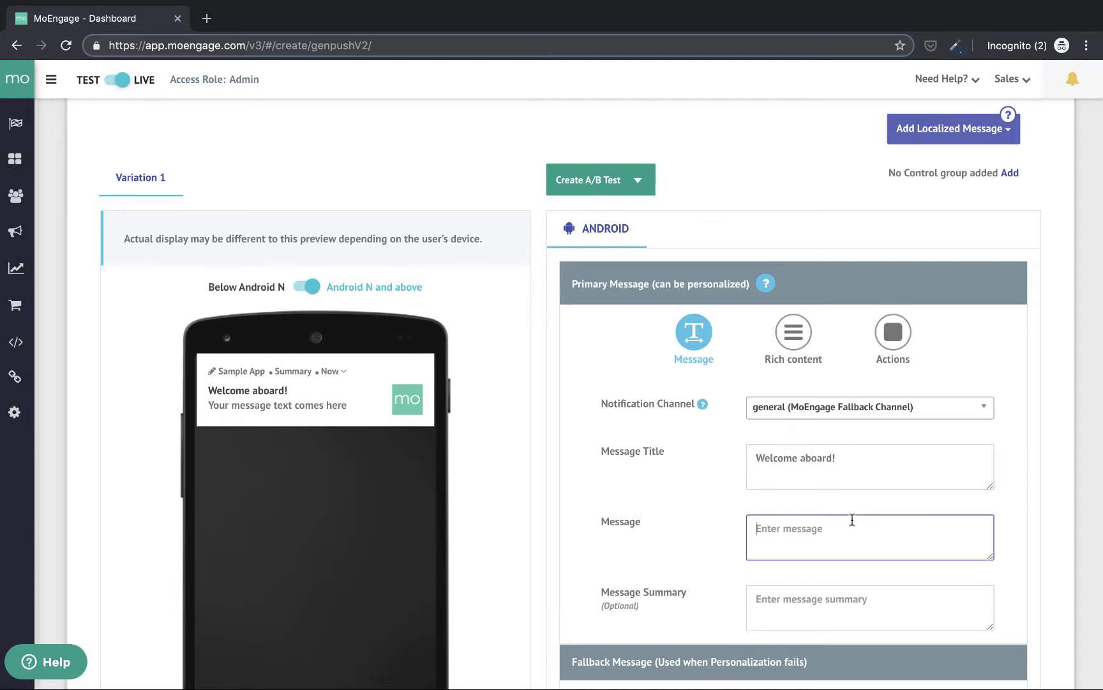
{"action": "scroll", "coordinate": [852, 519], "scroll_direction": "down", "scroll_amount": 3}
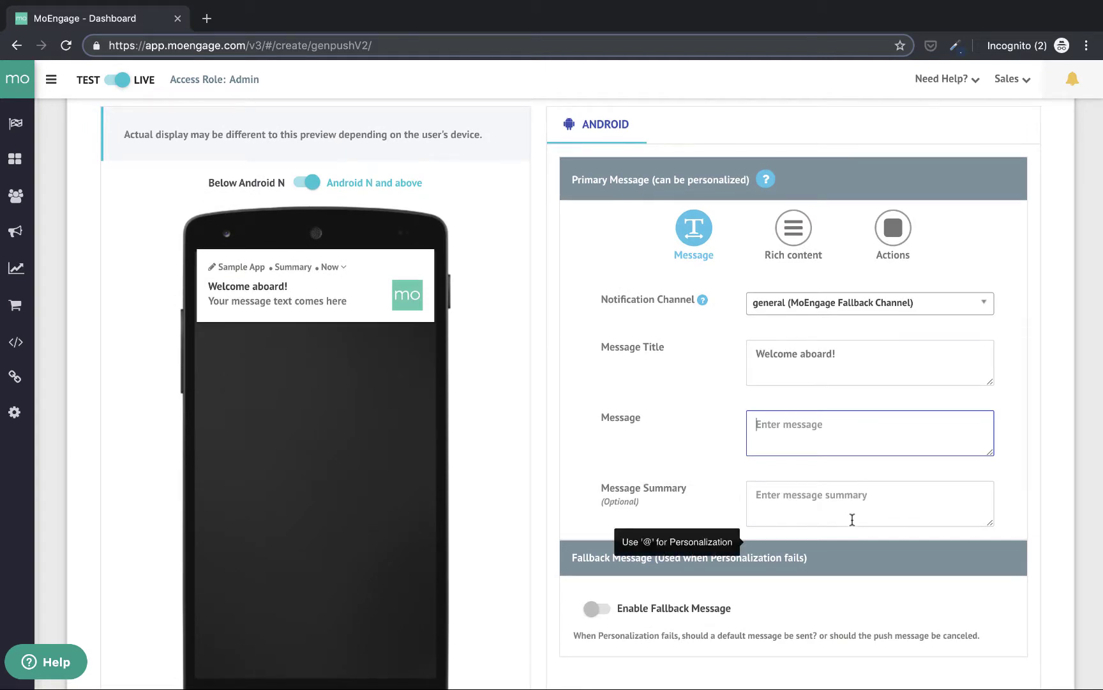
{"action": "type", "text": "Si"}
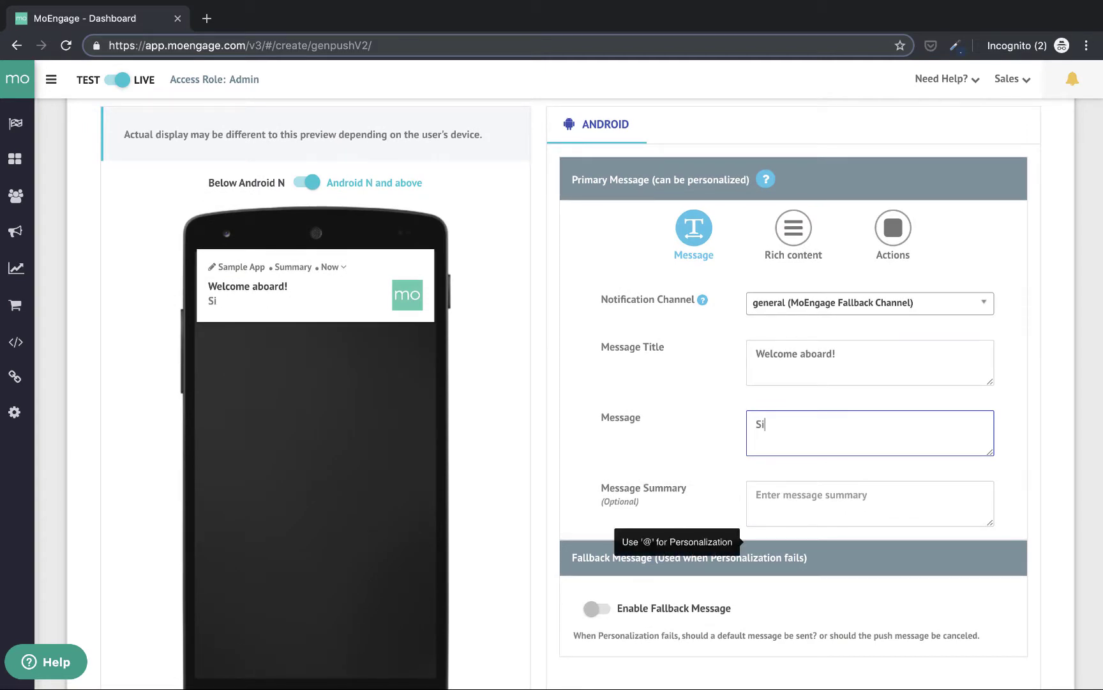
{"action": "type", "text": "gn up within"}
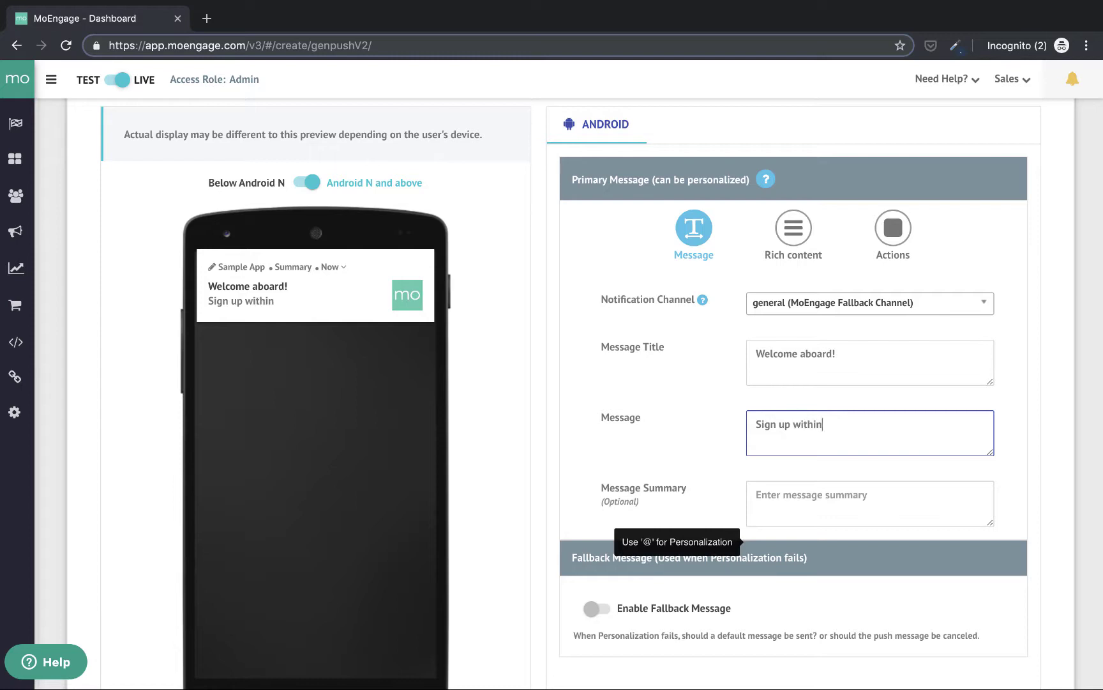
{"action": "type", "text": " the next 48 hours"}
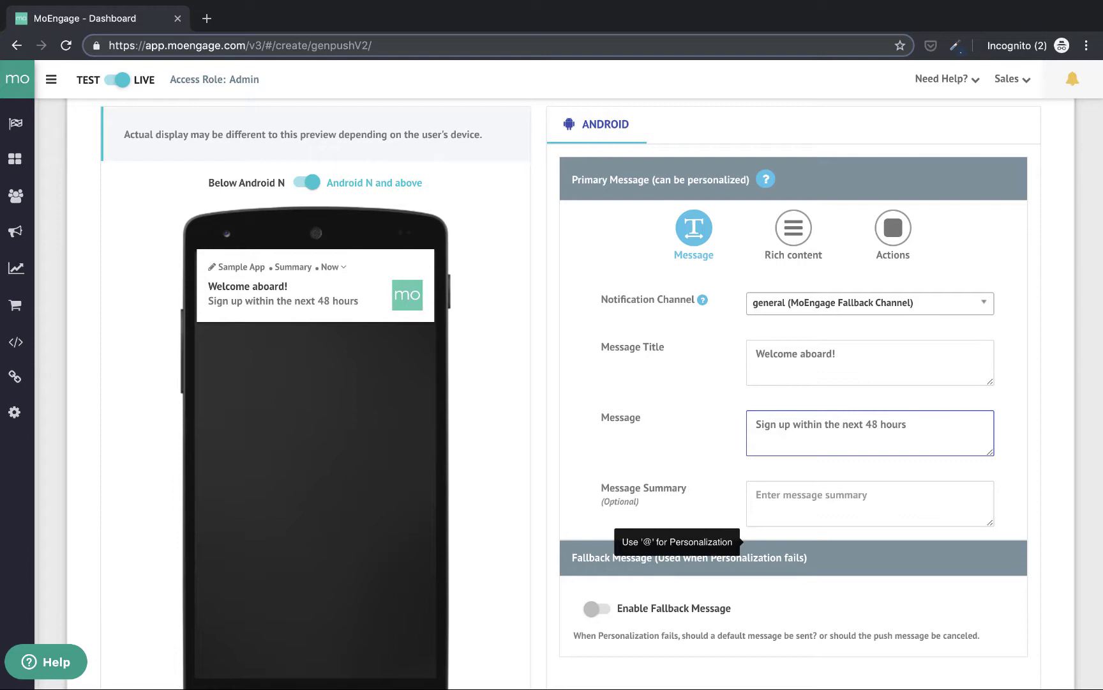
{"action": "type", "text": "to get 20"}
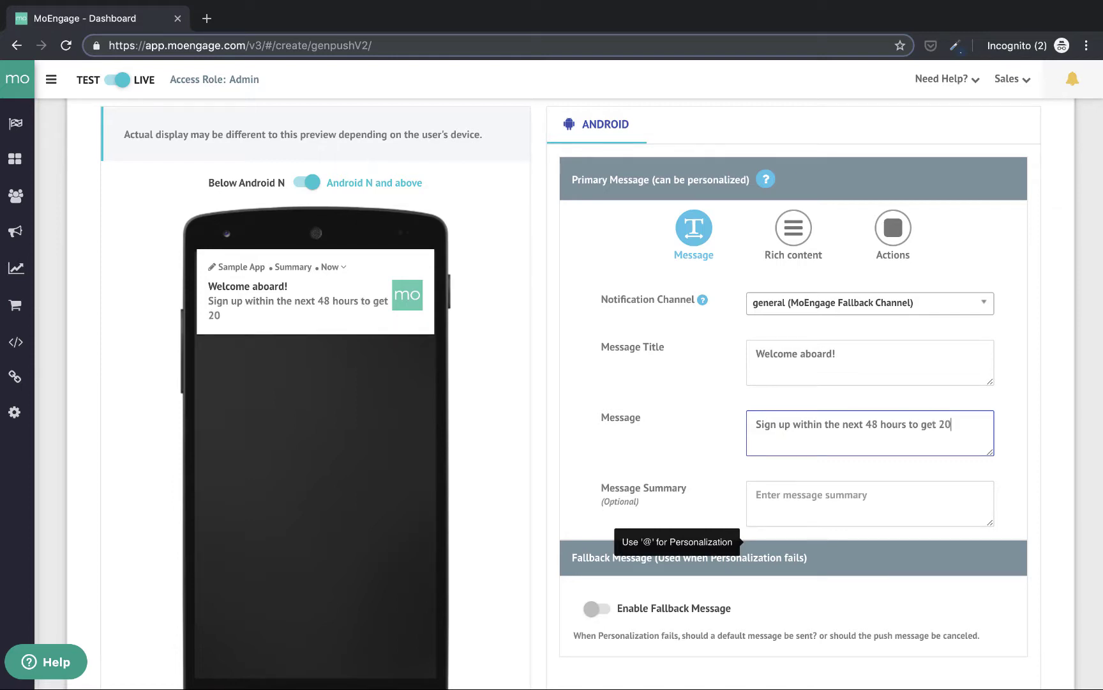
{"action": "type", "text": "% off on y"}
{"action": "key", "text": "Tab"}
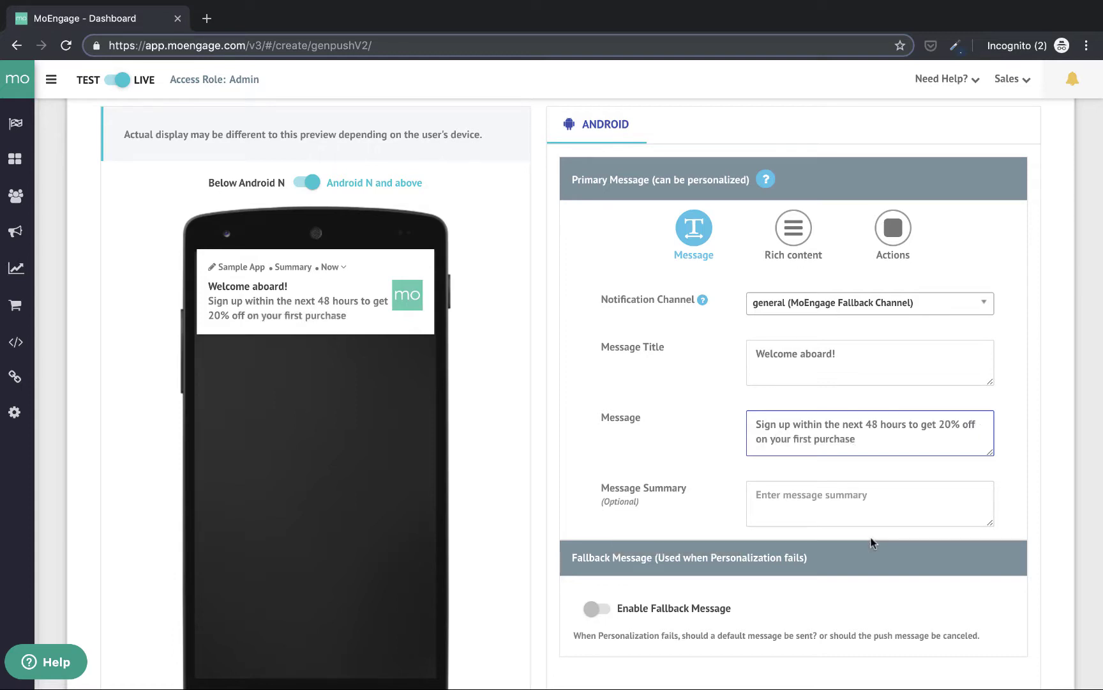
Check the rich content options and leave rich content unset.
{"action": "left_click", "coordinate": [800, 242]}
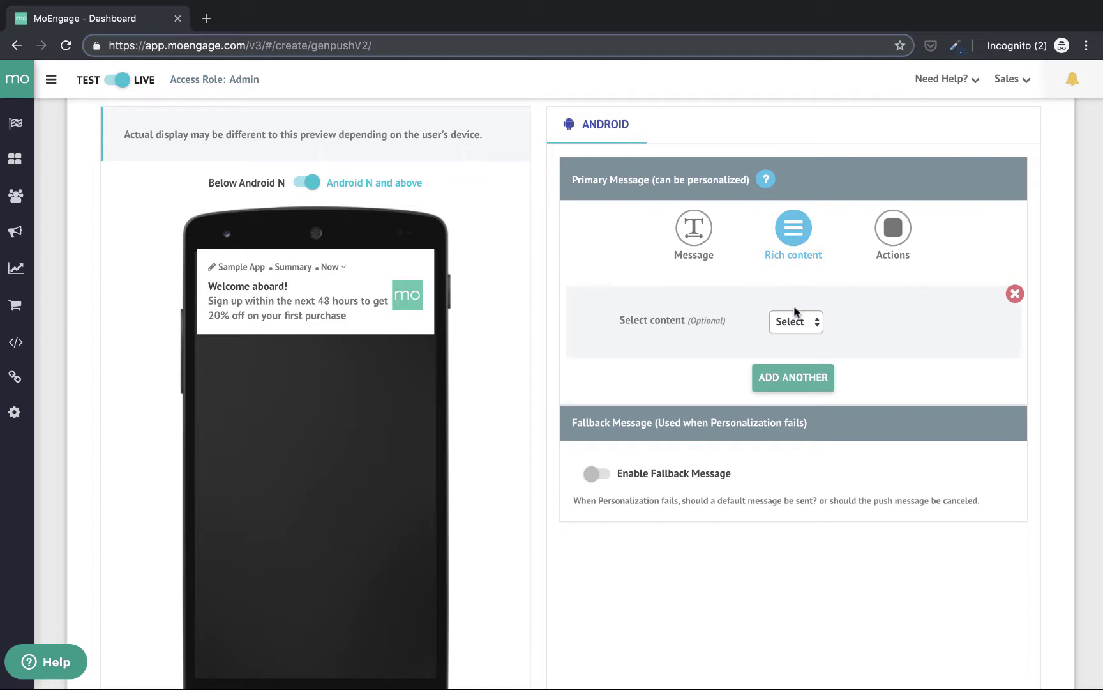
{"action": "left_click", "coordinate": [794, 323]}
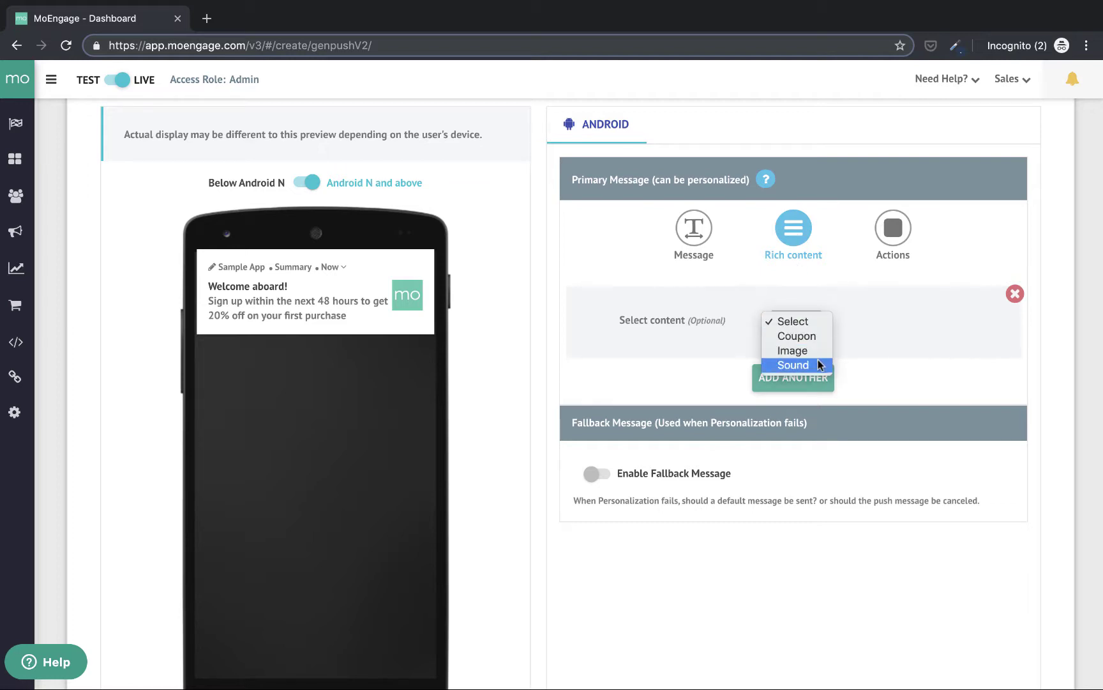
{"action": "left_click", "coordinate": [899, 222]}
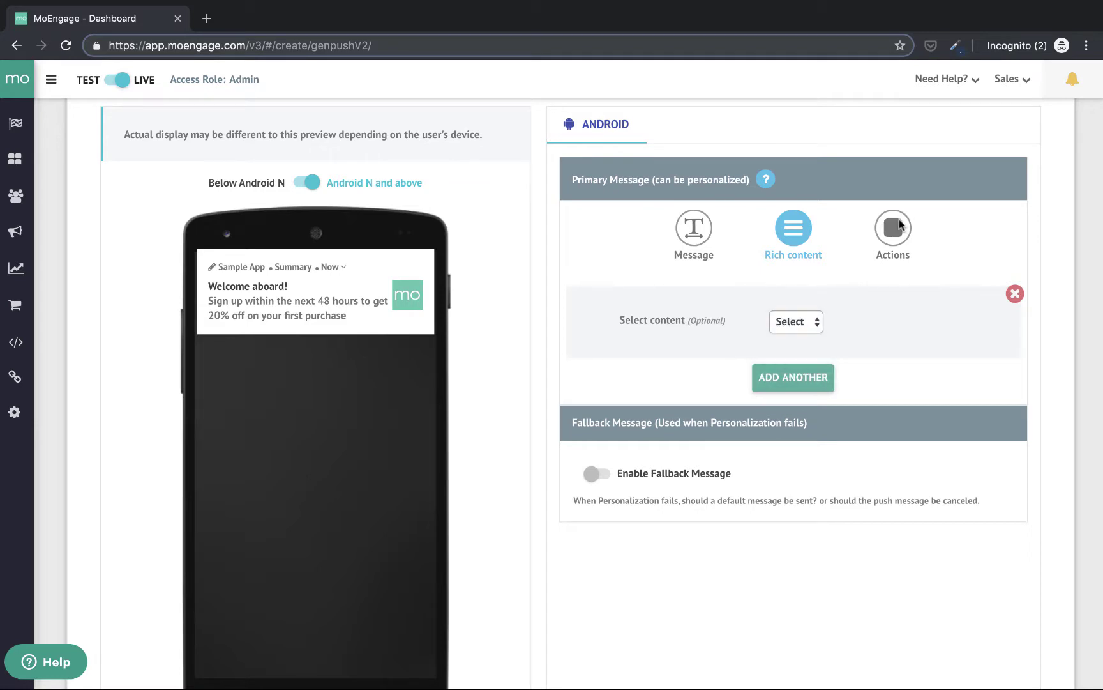
Set the default click action to navigate to com.screenname.CheckoutActivity.
{"action": "left_click", "coordinate": [899, 224]}
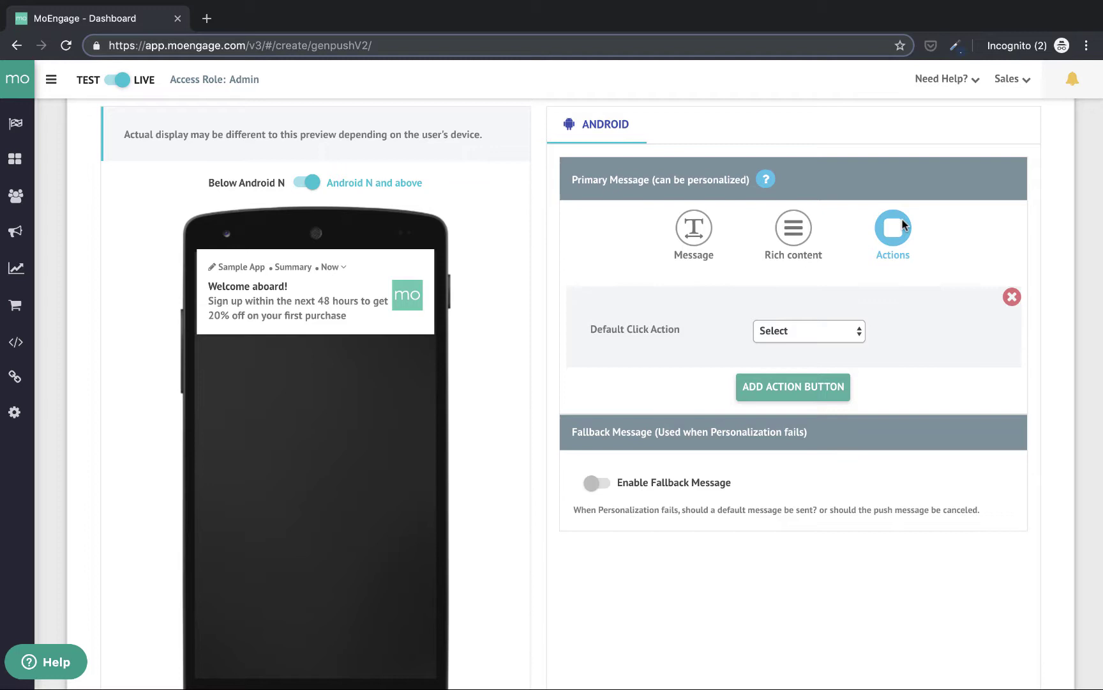
{"action": "left_click", "coordinate": [856, 328]}
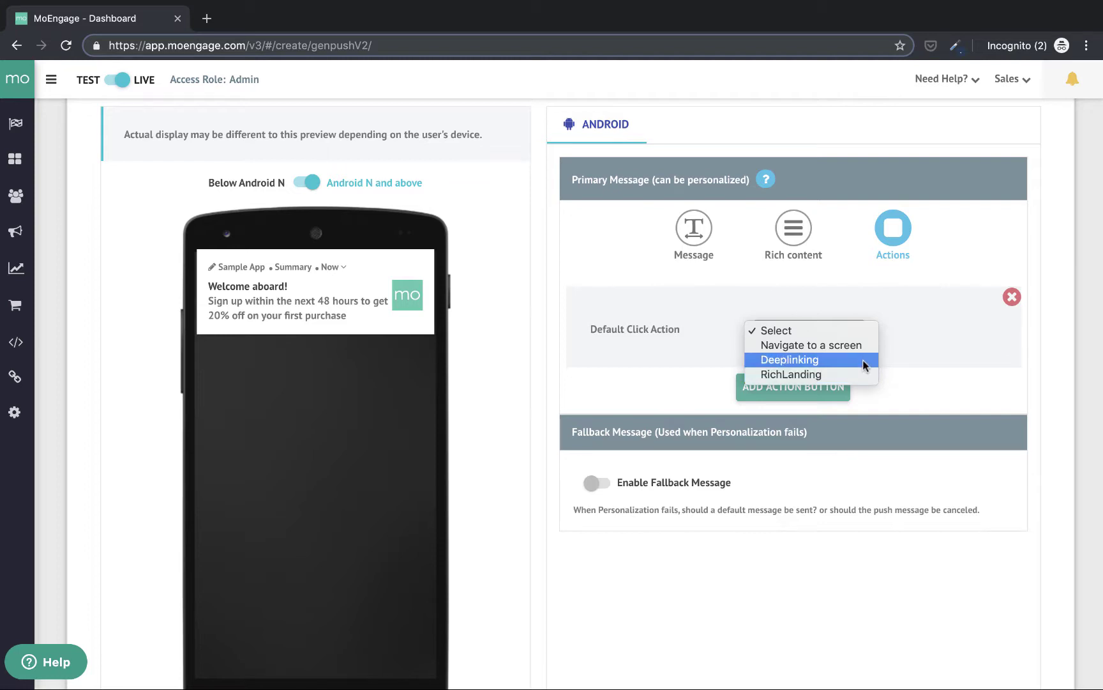
{"action": "left_click", "coordinate": [865, 345]}
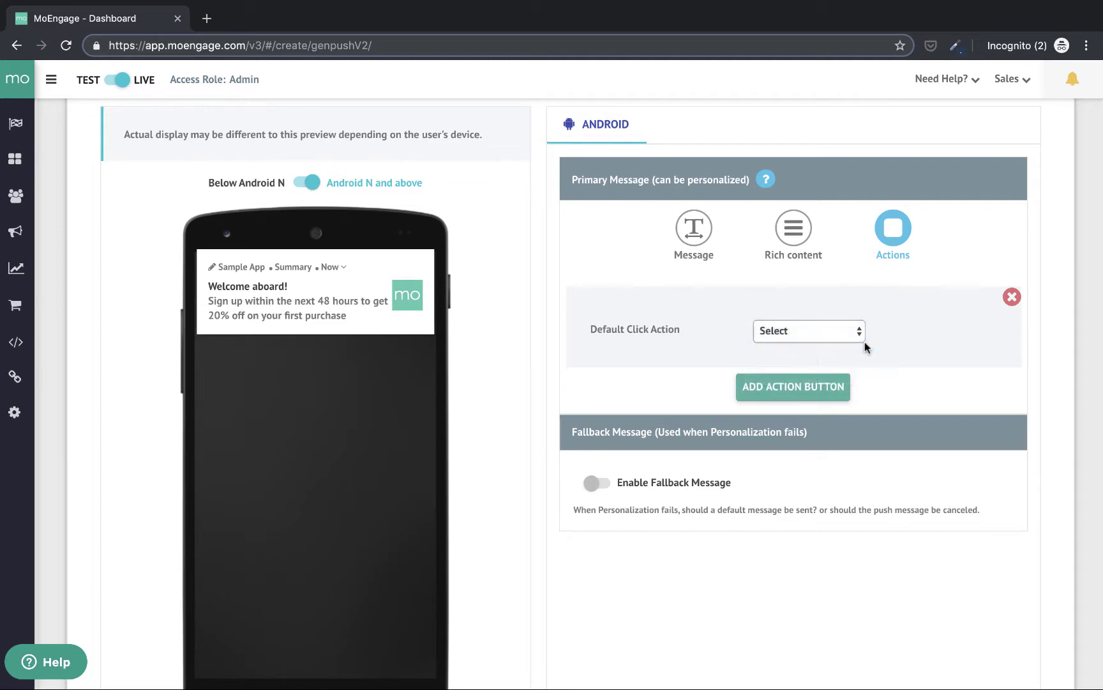
{"action": "left_click", "coordinate": [806, 409]}
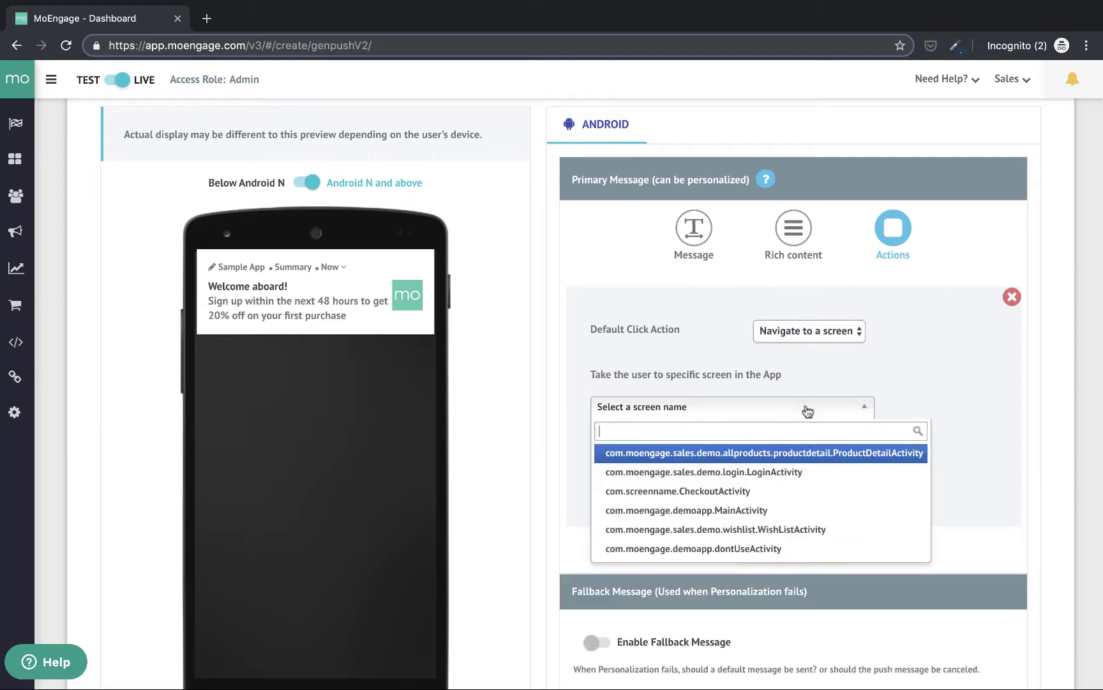
{"action": "left_click", "coordinate": [775, 491]}
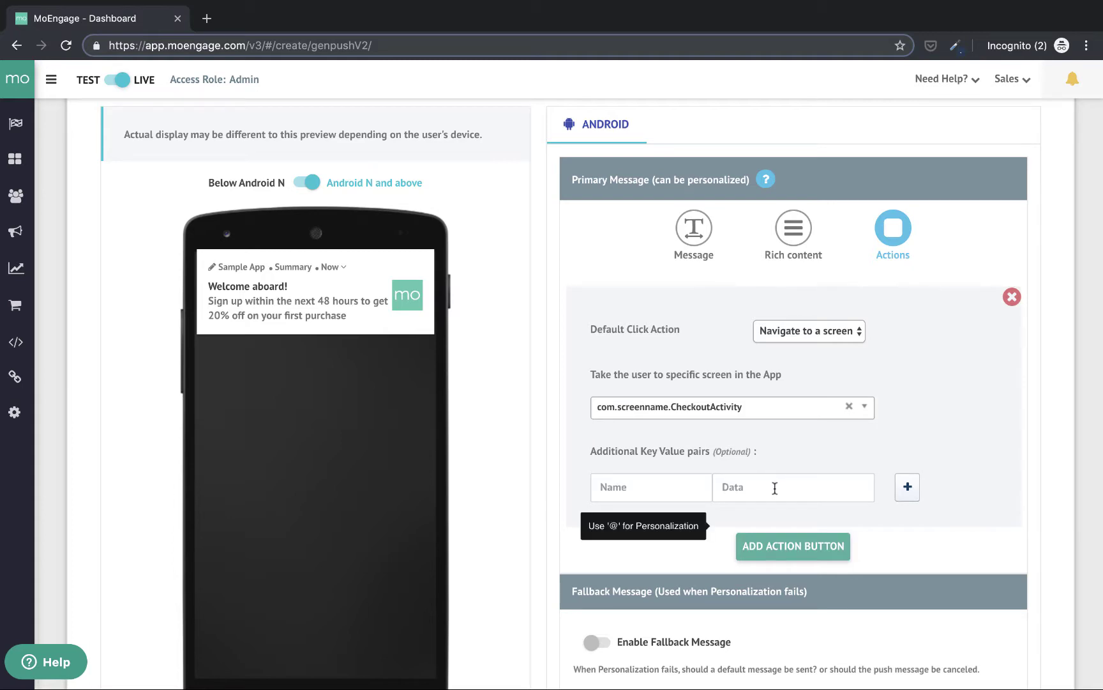
{"action": "scroll", "coordinate": [773, 491], "scroll_direction": "down", "scroll_amount": 3}
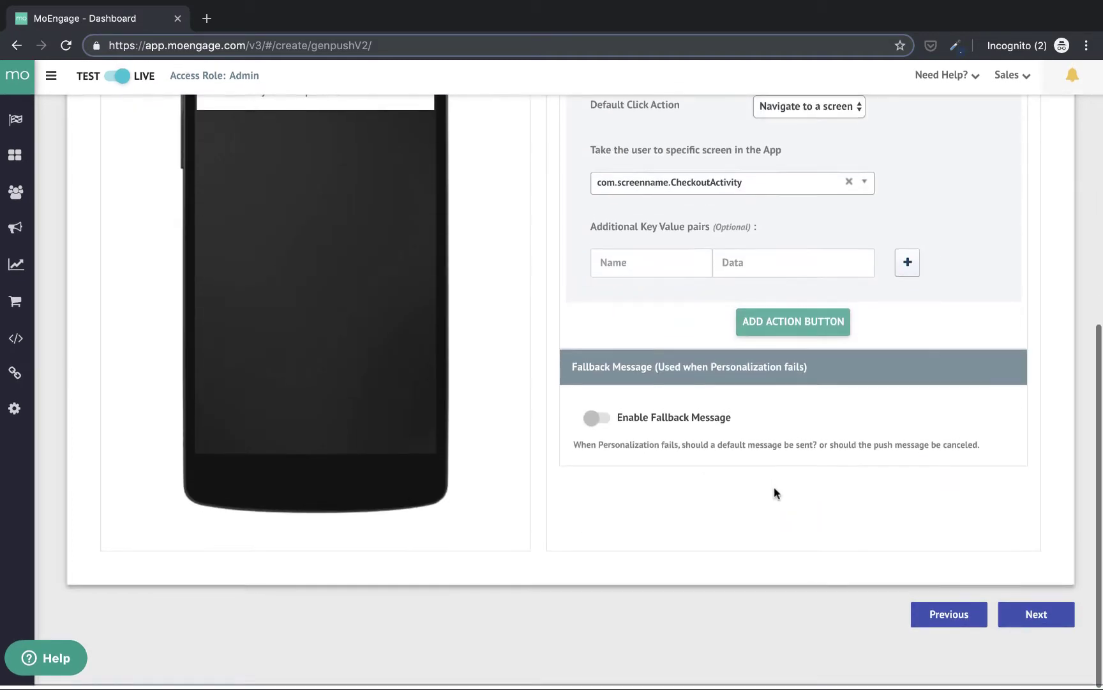
Schedule the campaign as periodic, starting at 06:00 PM in each user's time zone.
{"action": "left_click", "coordinate": [1020, 616]}
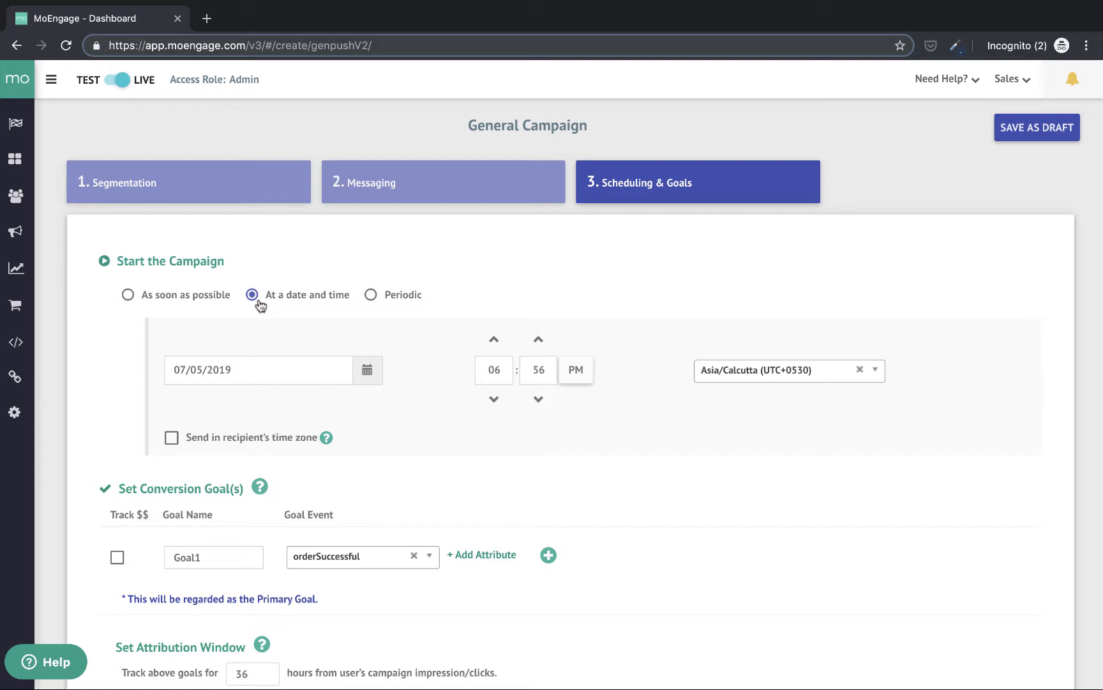
{"action": "left_click", "coordinate": [128, 295]}
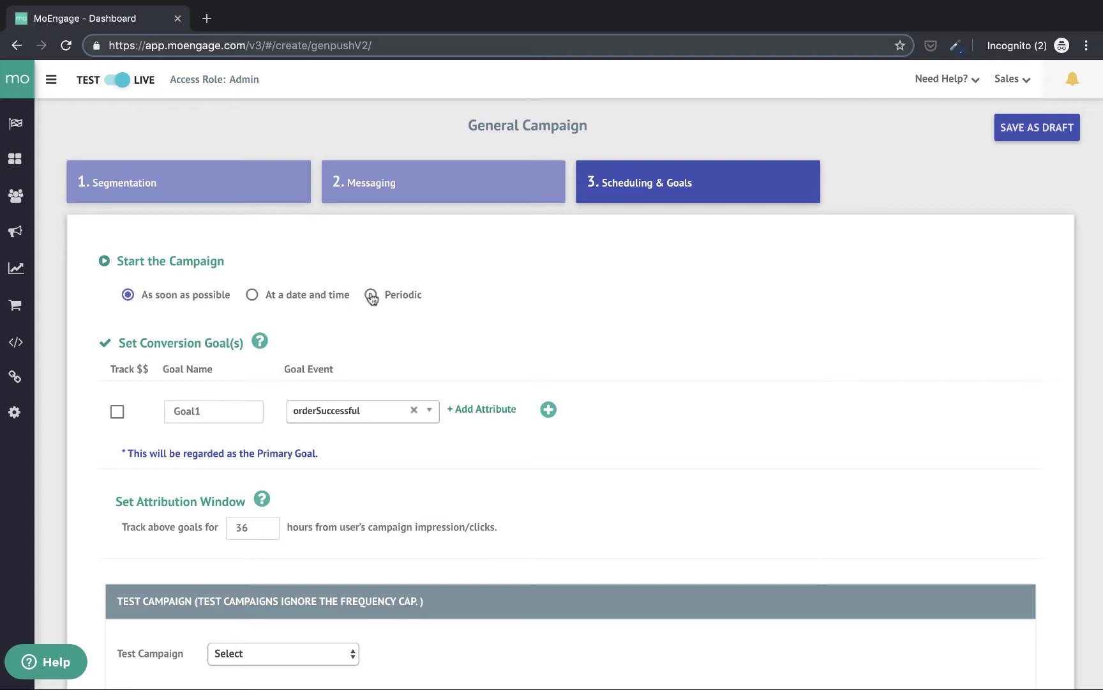
{"action": "left_click", "coordinate": [371, 295]}
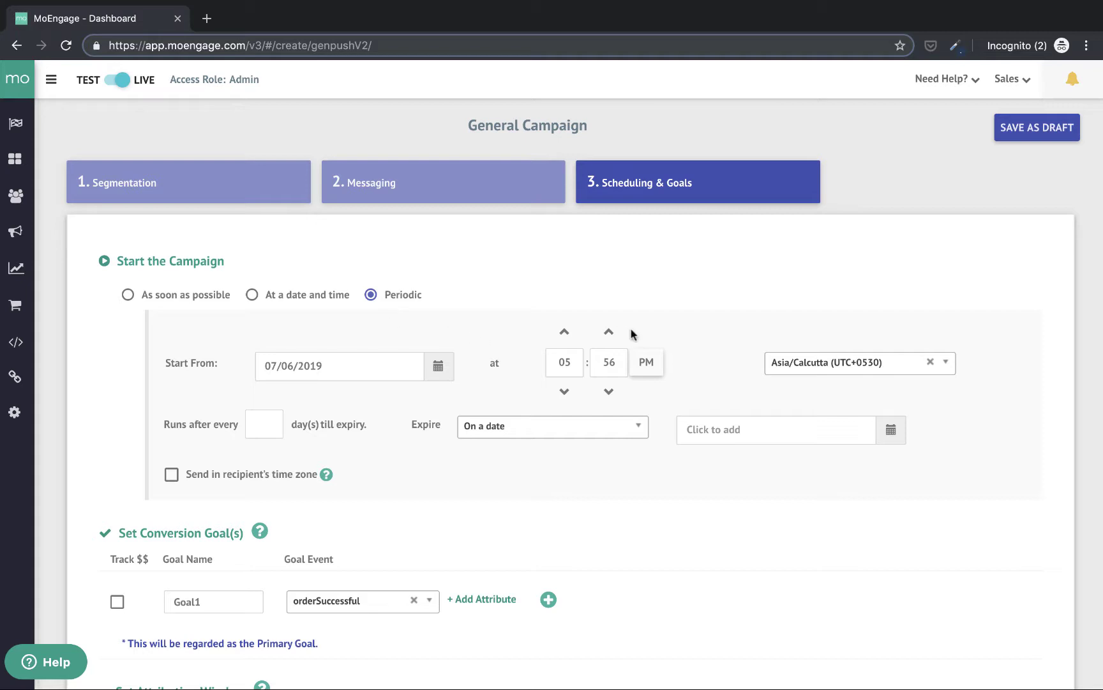
{"action": "left_click", "coordinate": [611, 332]}
{"action": "left_click", "coordinate": [612, 333]}
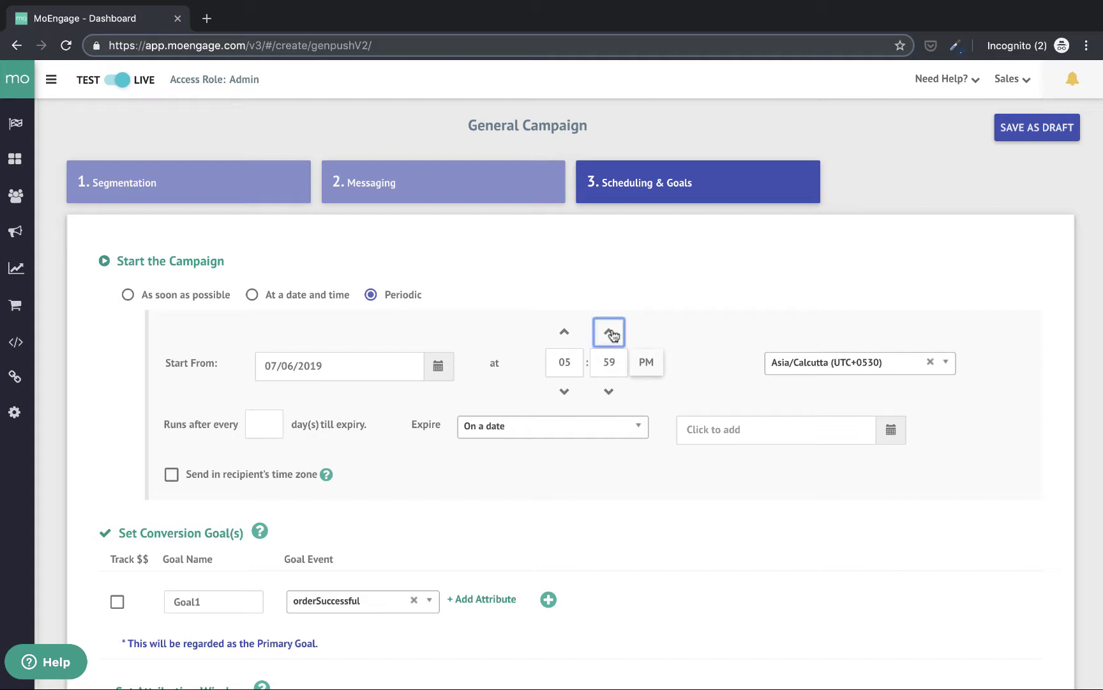
{"action": "left_click", "coordinate": [611, 332]}
{"action": "left_click", "coordinate": [172, 477]}
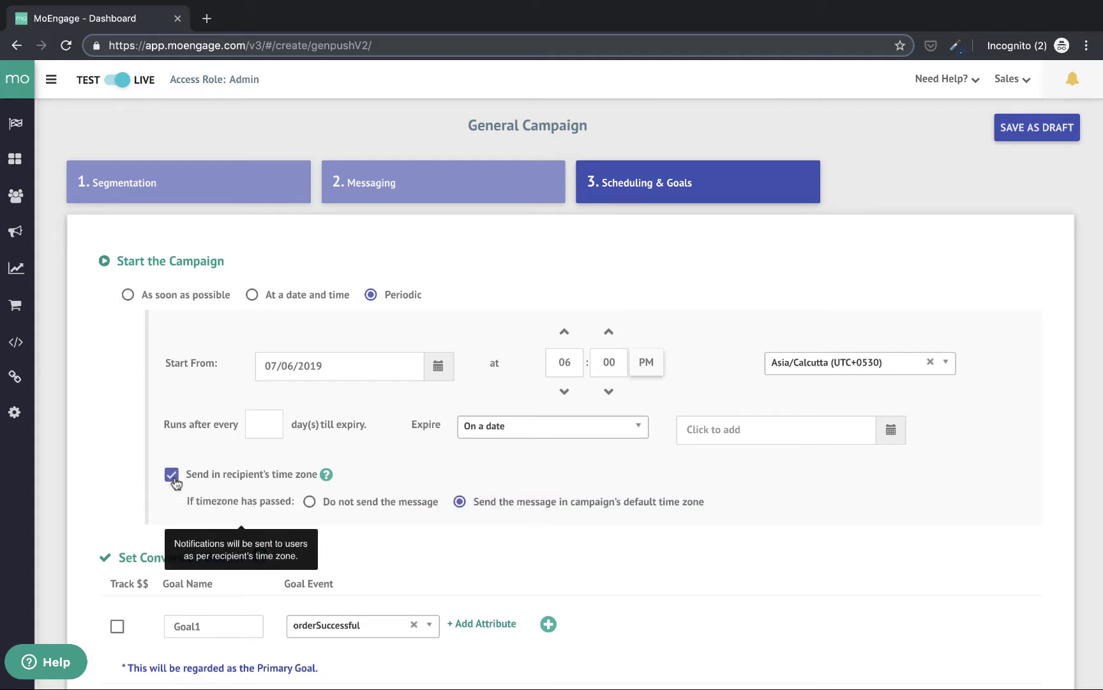
Repeat the campaign every 7 days with expiry set to Never.
{"action": "left_click", "coordinate": [269, 431]}
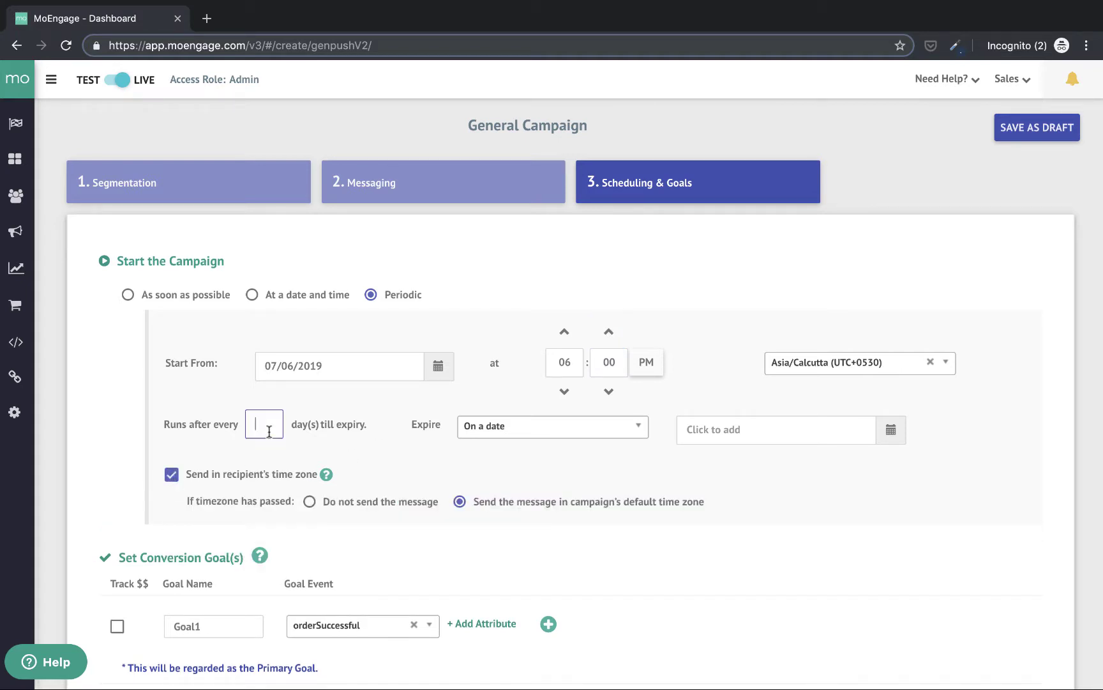
{"action": "type", "text": "7"}
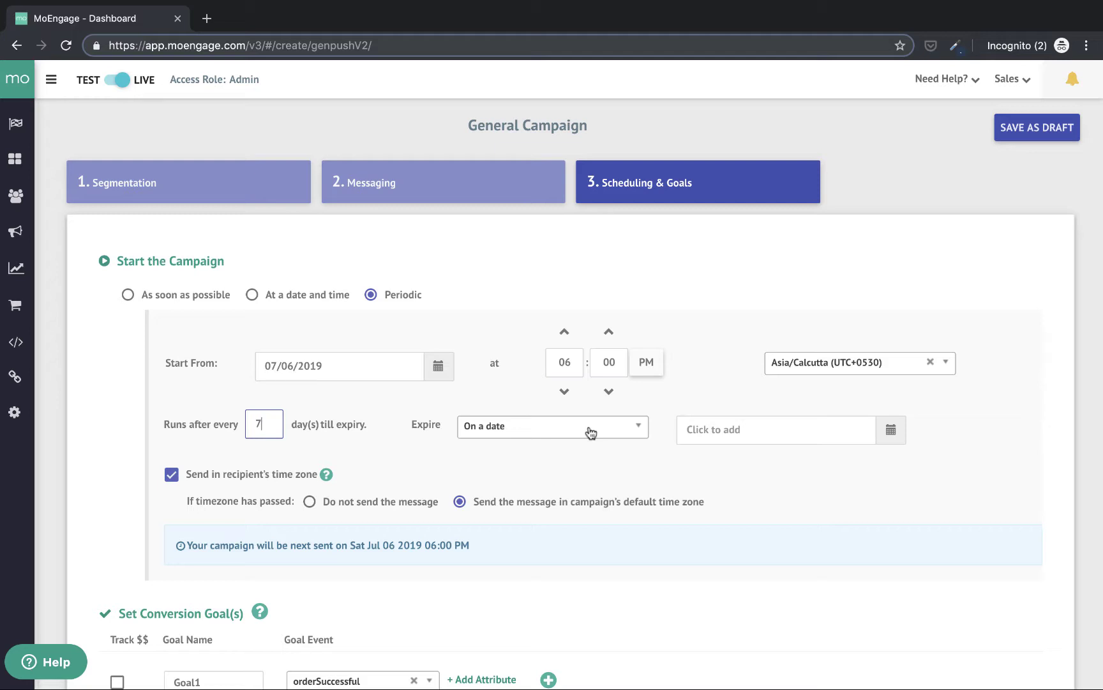
{"action": "left_click", "coordinate": [590, 434]}
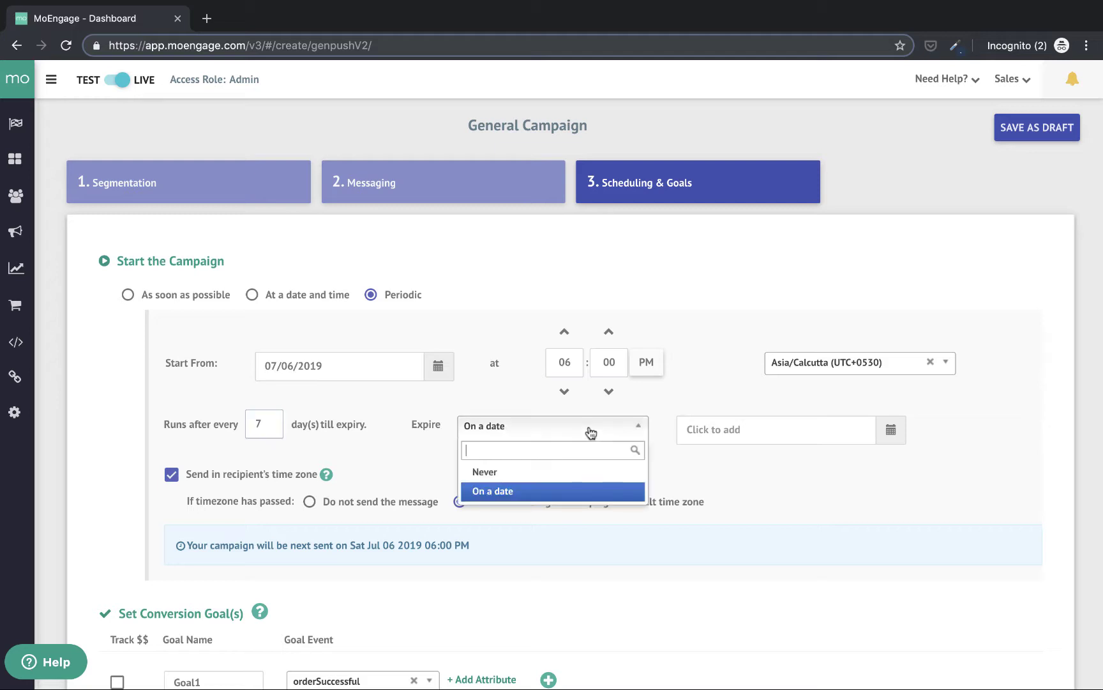
{"action": "left_click", "coordinate": [577, 473]}
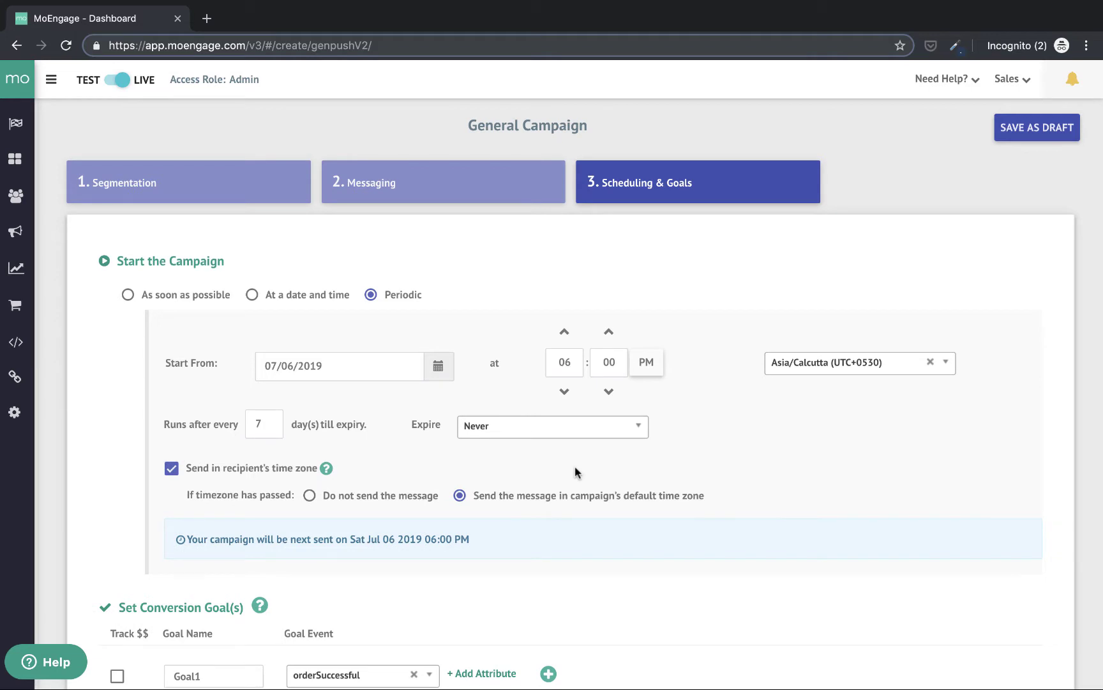
Replace Goal1's orderSuccessful event with Sign_up.
{"action": "scroll", "coordinate": [576, 473], "scroll_direction": "down", "scroll_amount": 5}
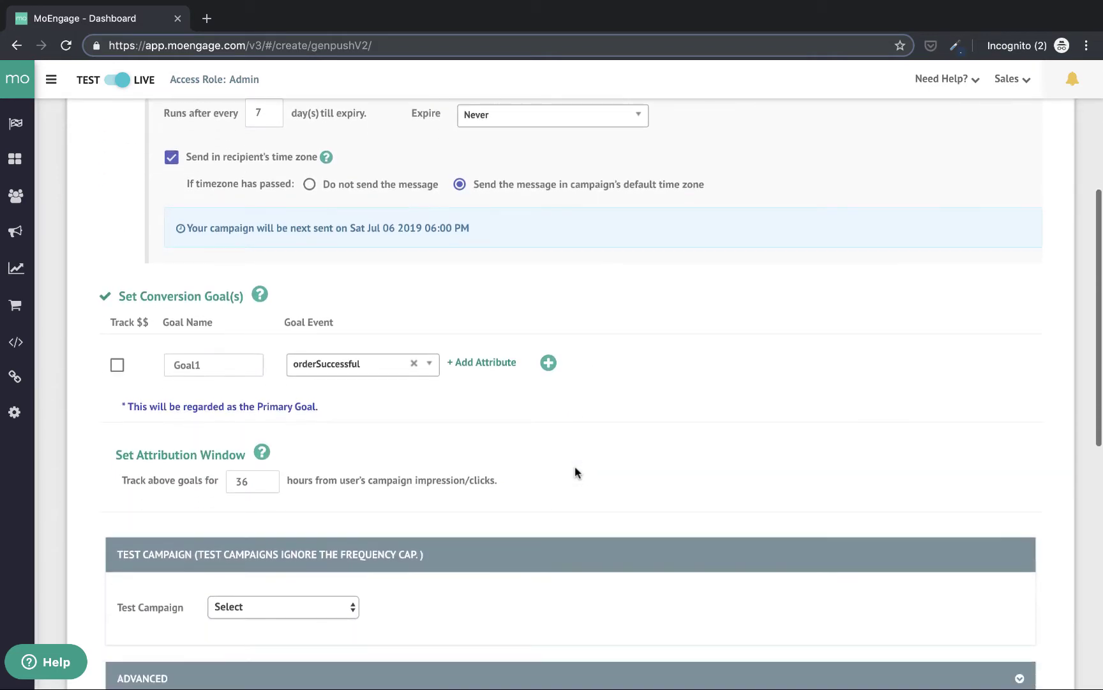
{"action": "left_click", "coordinate": [414, 363]}
{"action": "left_click", "coordinate": [389, 369]}
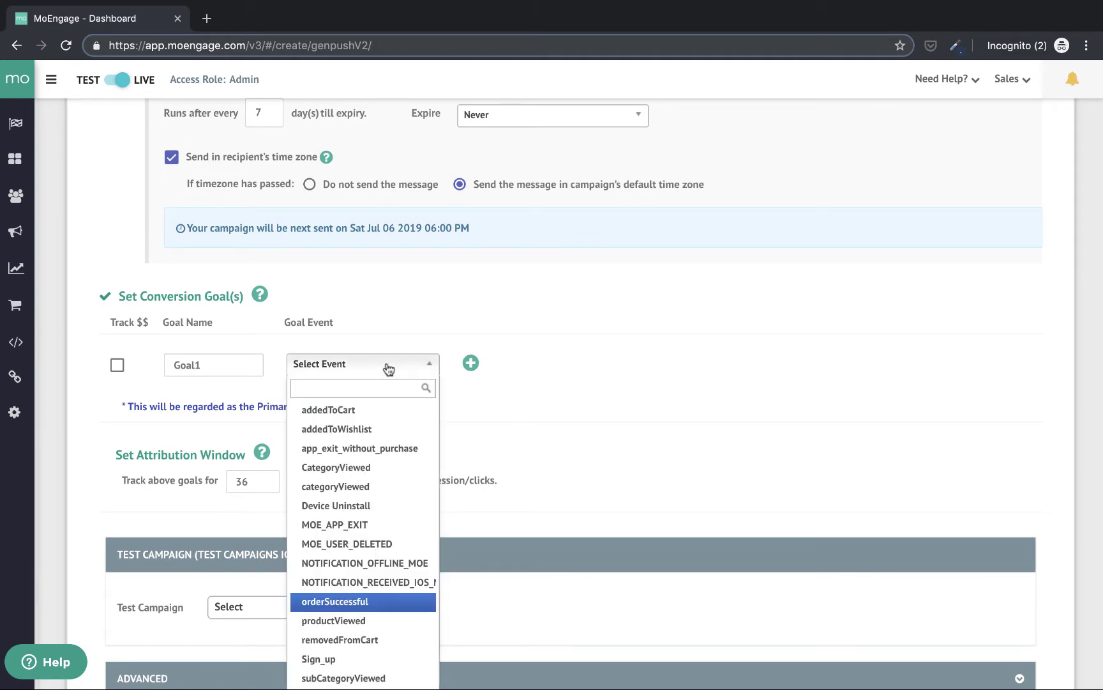
{"action": "type", "text": "sign"}
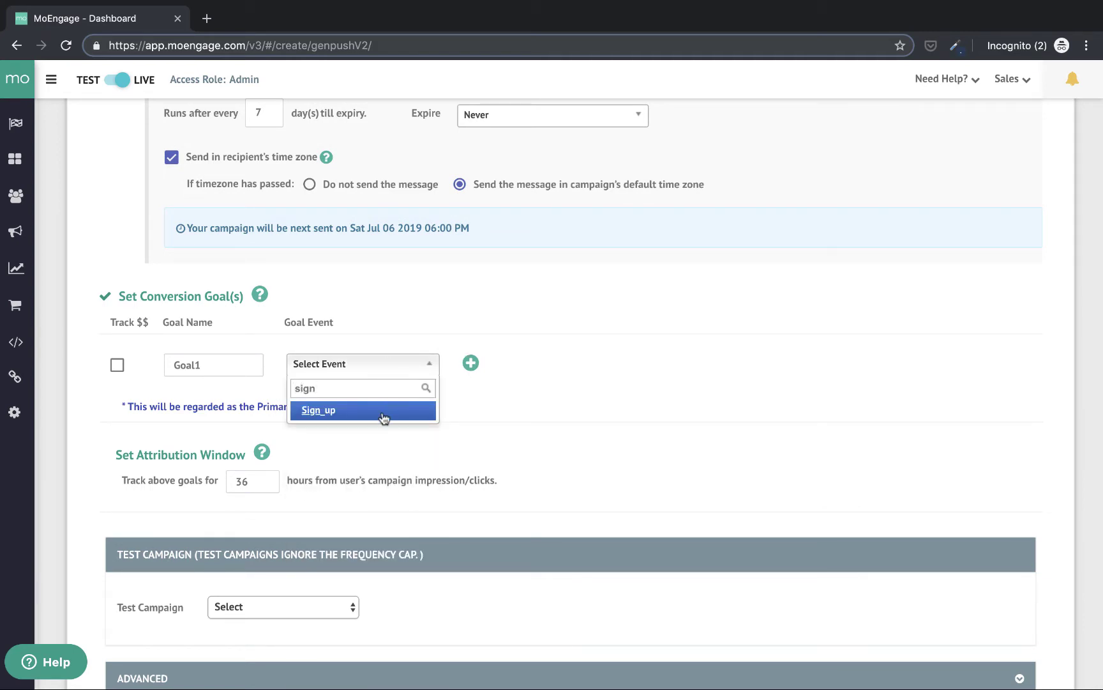
{"action": "left_click", "coordinate": [384, 417]}
Add Goal2 as addedToCart and Goal3 as orderSuccessful.
{"action": "left_click", "coordinate": [549, 362]}
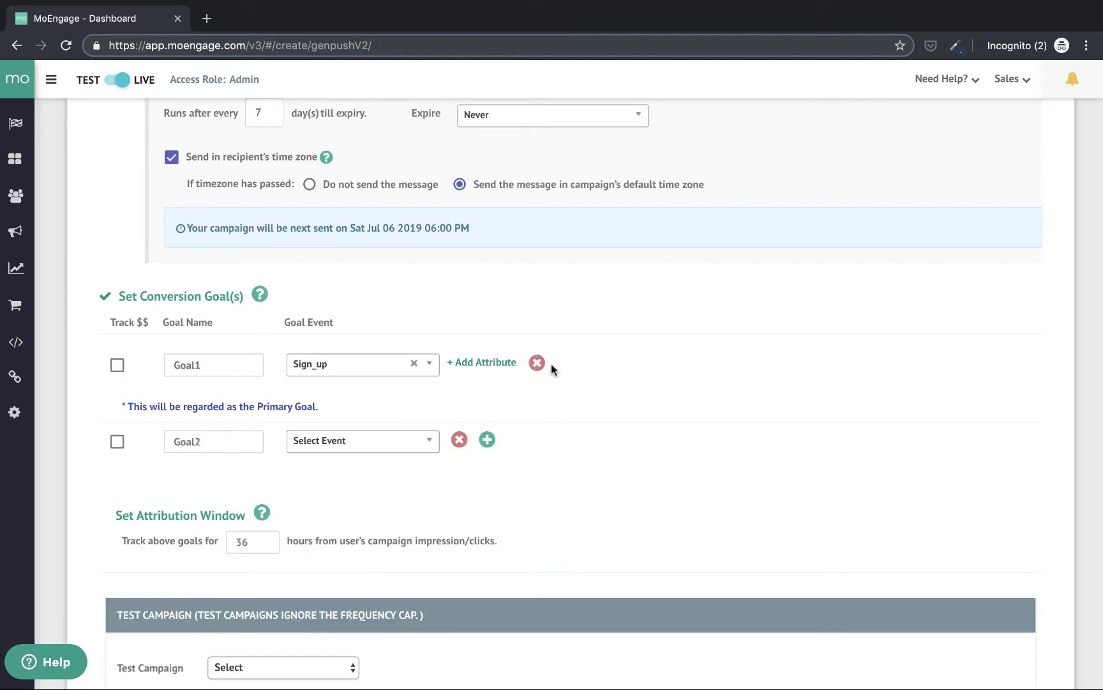
{"action": "left_click", "coordinate": [396, 446]}
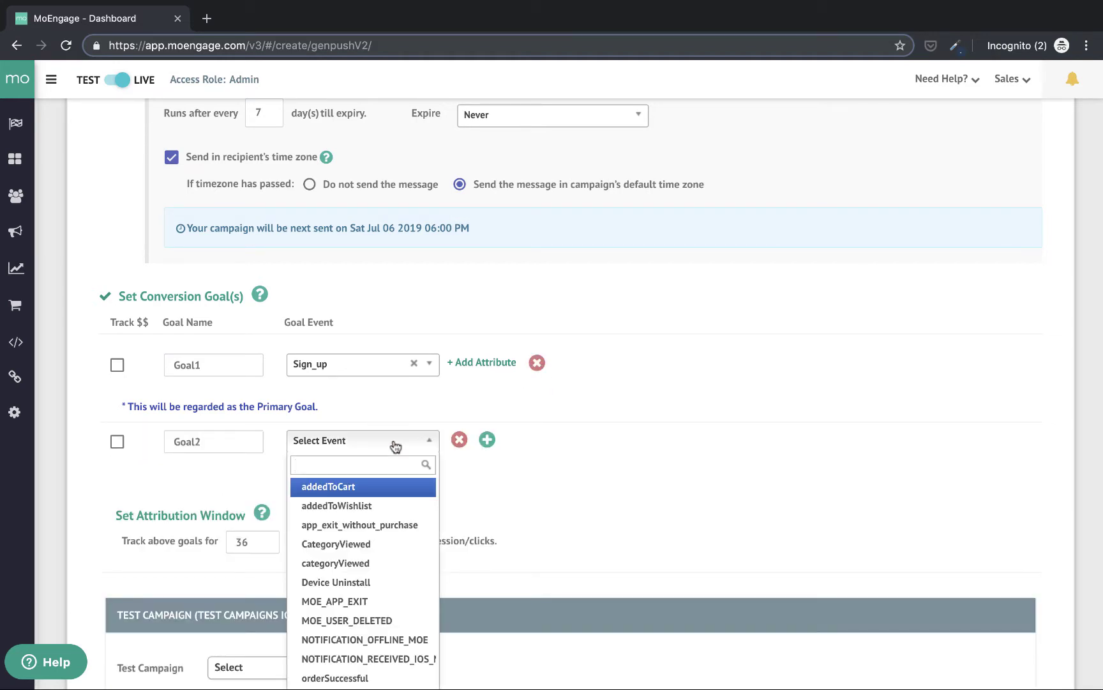
{"action": "left_click", "coordinate": [368, 486]}
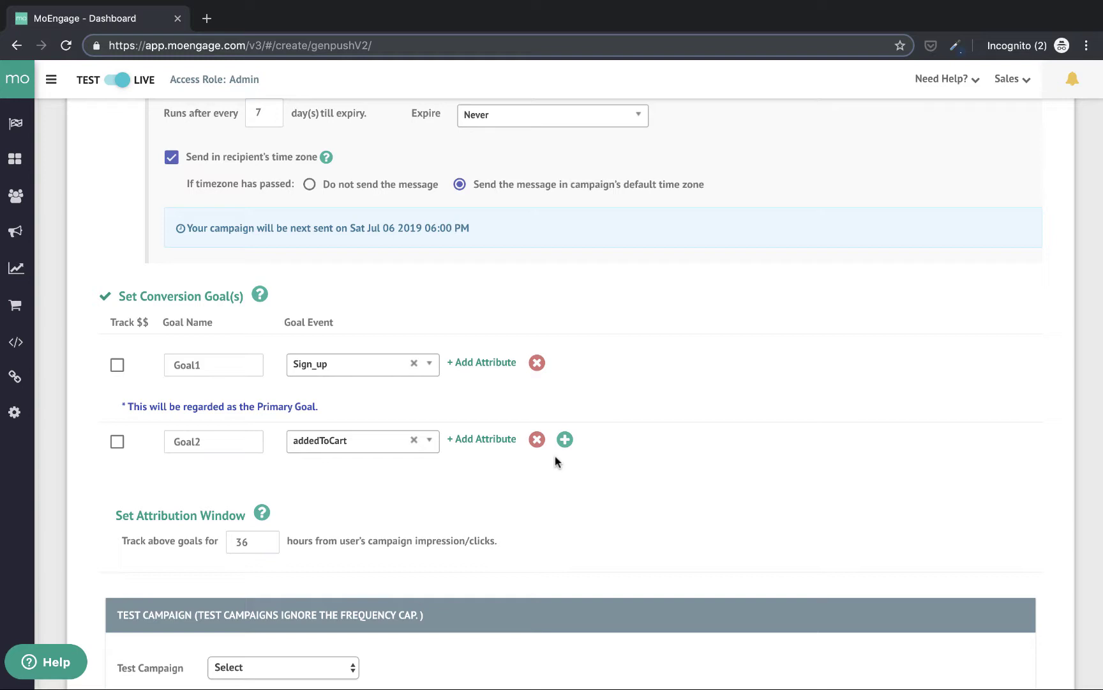
{"action": "left_click", "coordinate": [564, 439]}
{"action": "left_click", "coordinate": [384, 504]}
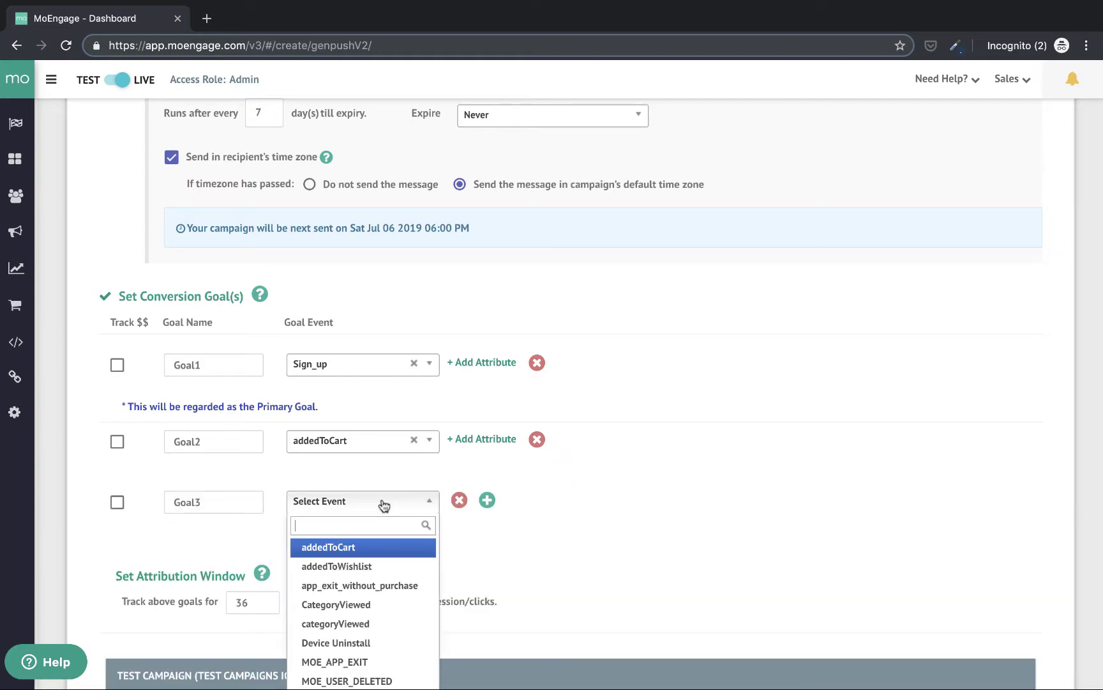
{"action": "type", "text": "or"}
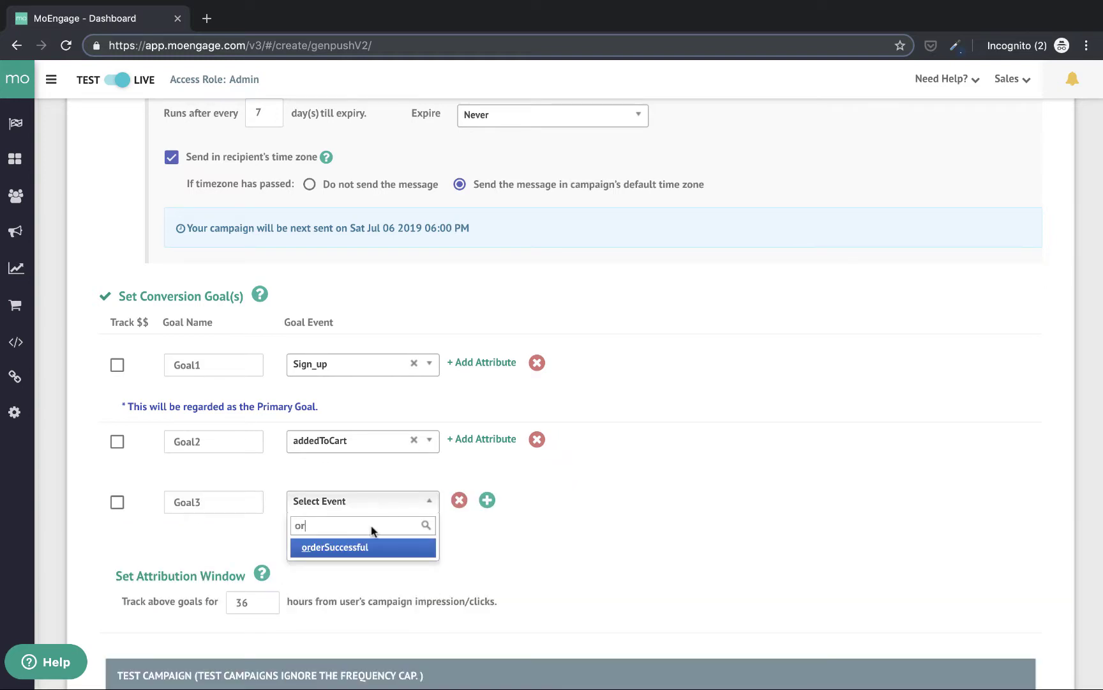
{"action": "left_click", "coordinate": [360, 548]}
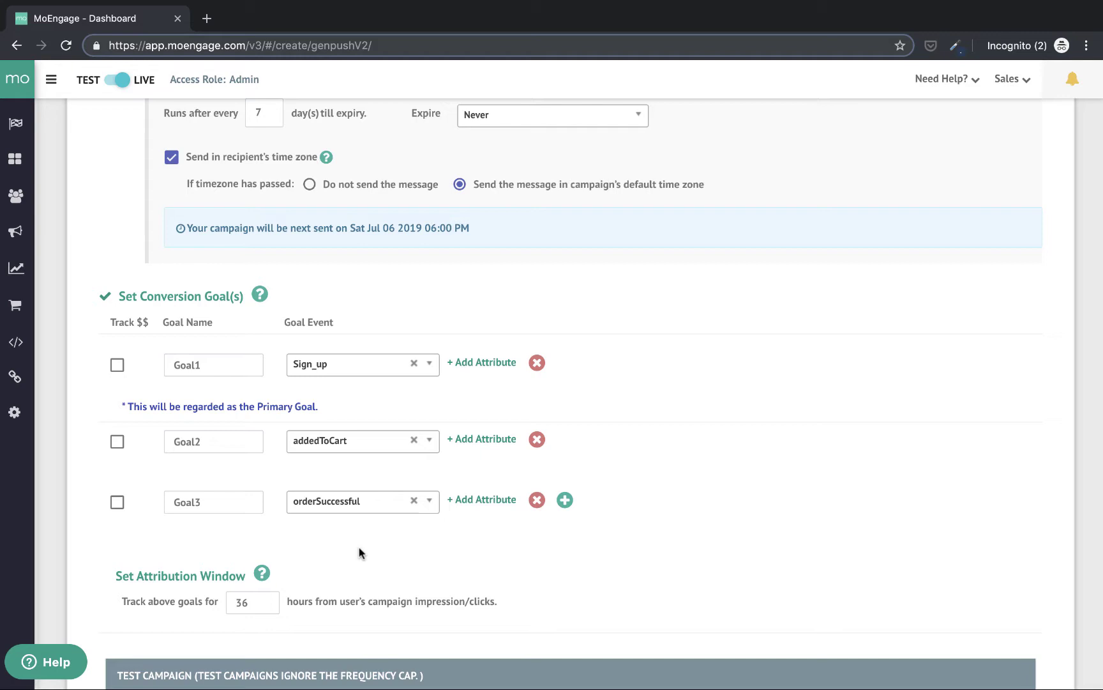
Collapse Advanced settings, leave Test Campaign unselected, and submit with Create Campaign.
{"action": "scroll", "coordinate": [359, 552], "scroll_direction": "down", "scroll_amount": 8}
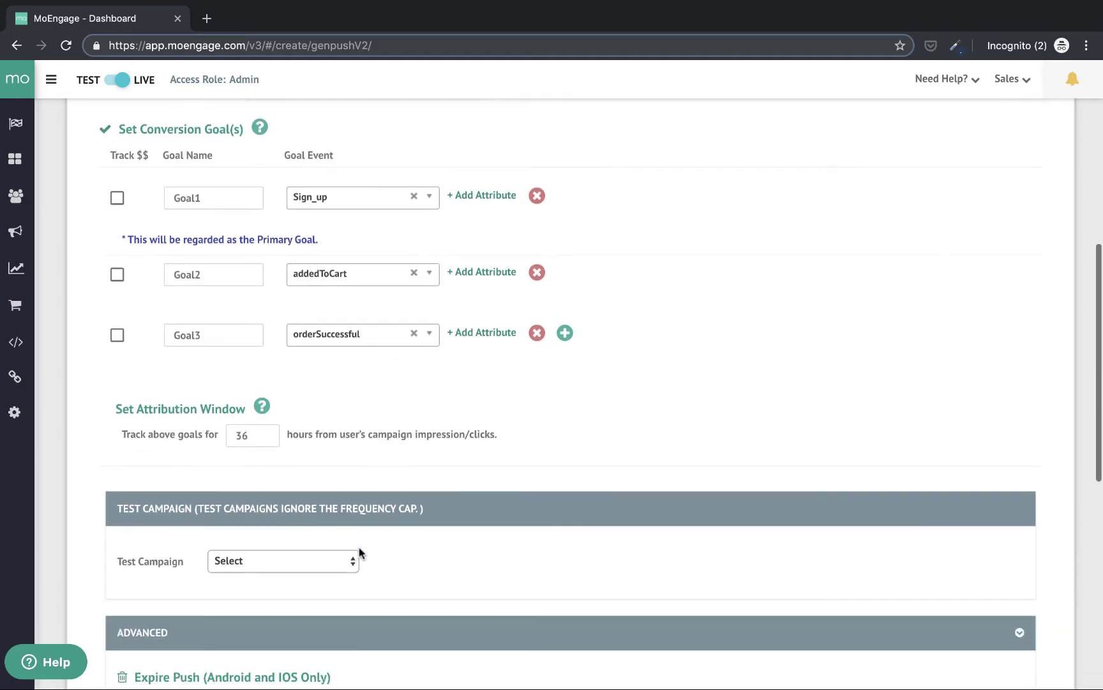
{"action": "scroll", "coordinate": [359, 548], "scroll_direction": "down", "scroll_amount": 1}
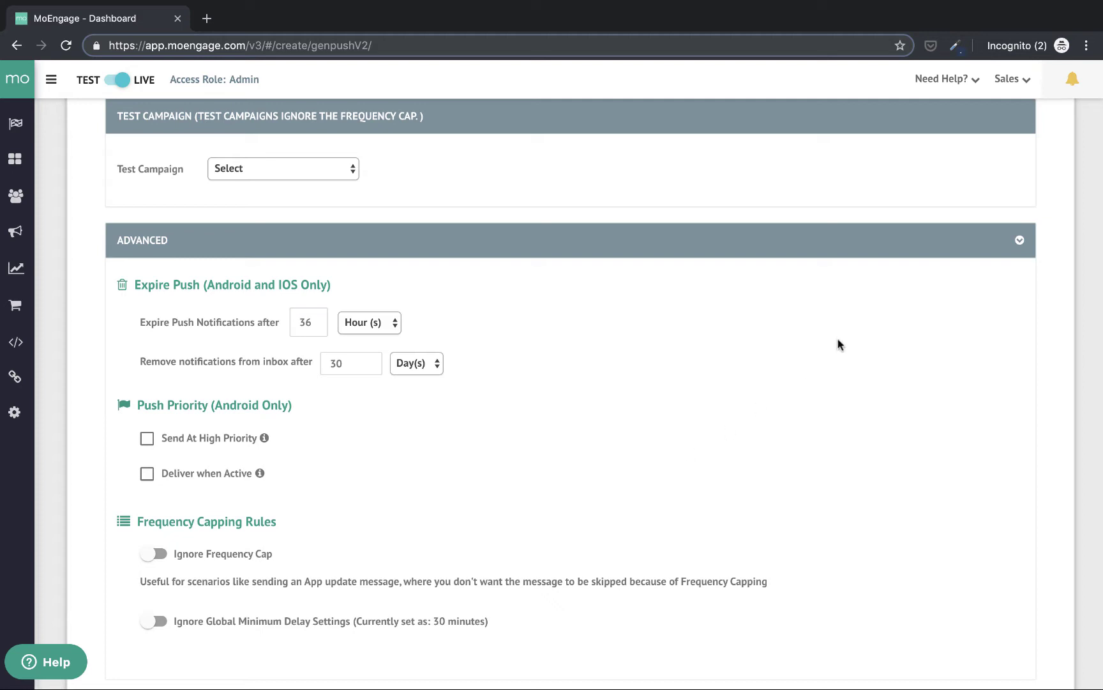
{"action": "left_click", "coordinate": [1020, 240]}
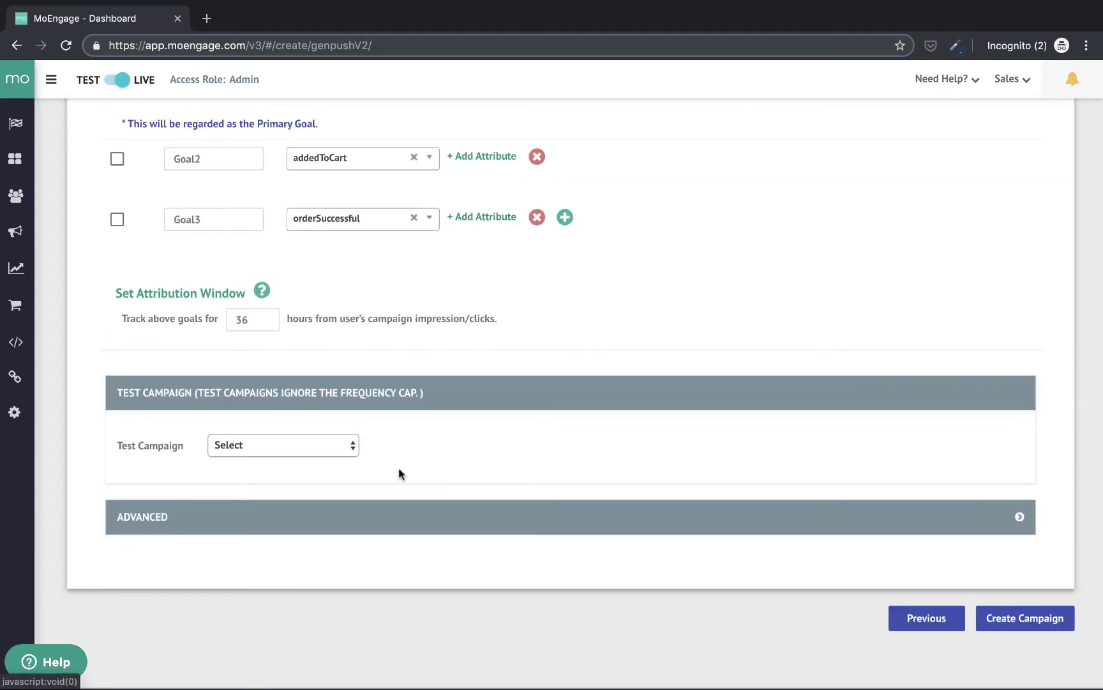
{"action": "left_click", "coordinate": [336, 454]}
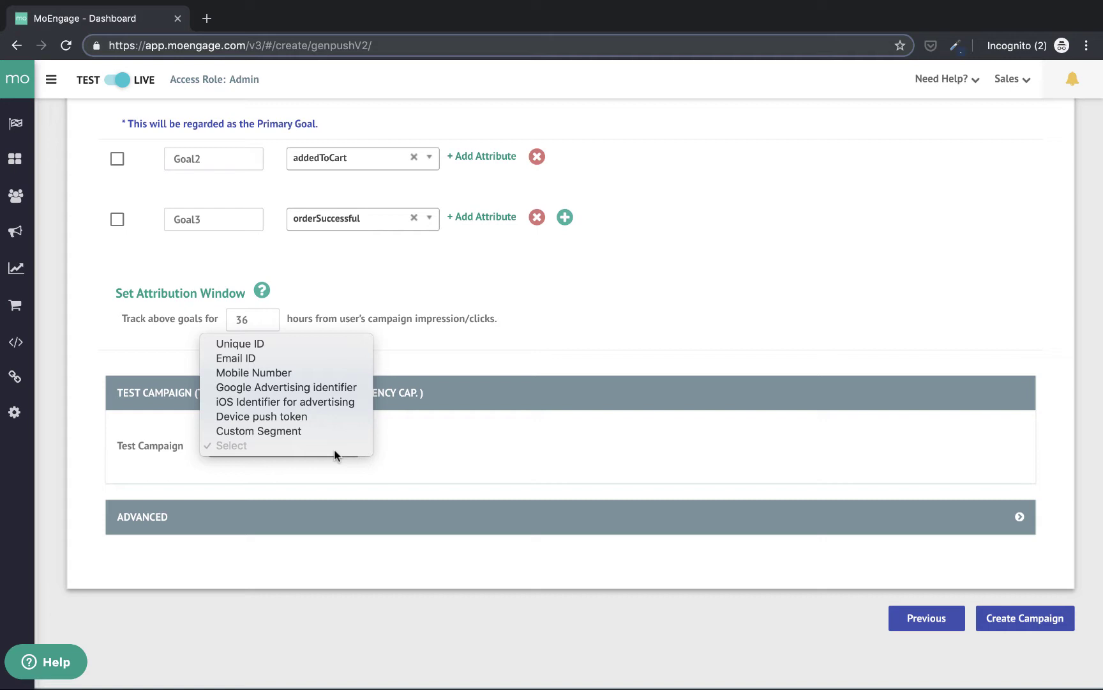
{"action": "left_click", "coordinate": [1017, 619]}
{"action": "left_click", "coordinate": [1017, 618]}
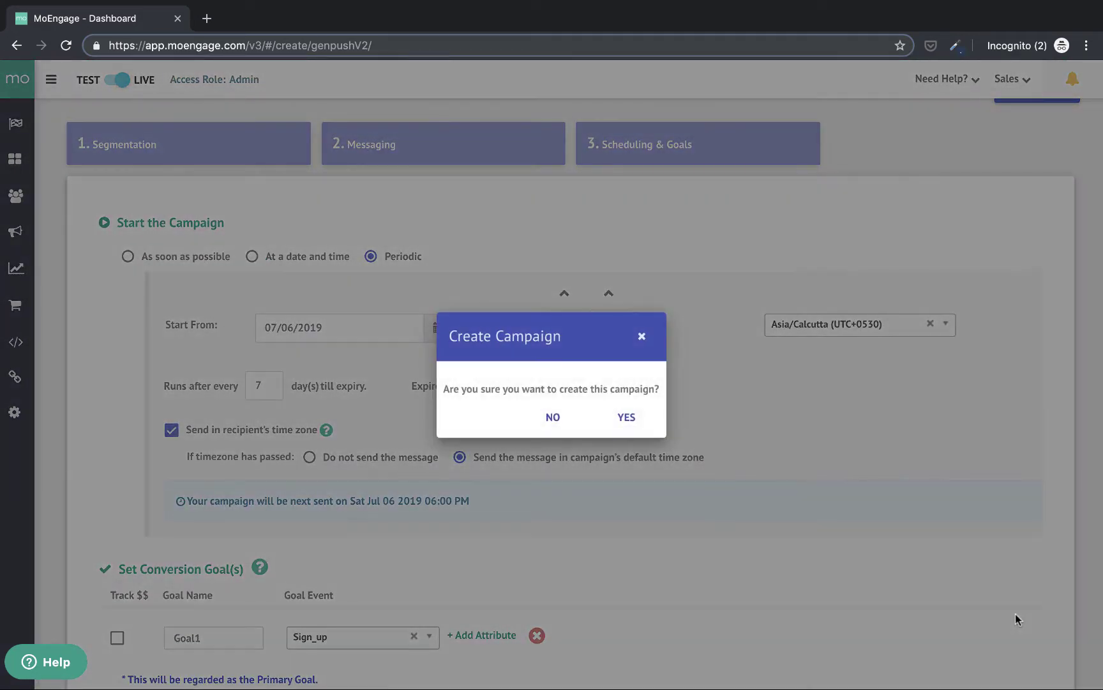
Confirm creating the campaign and expand its full filter description.
{"action": "left_click", "coordinate": [642, 424]}
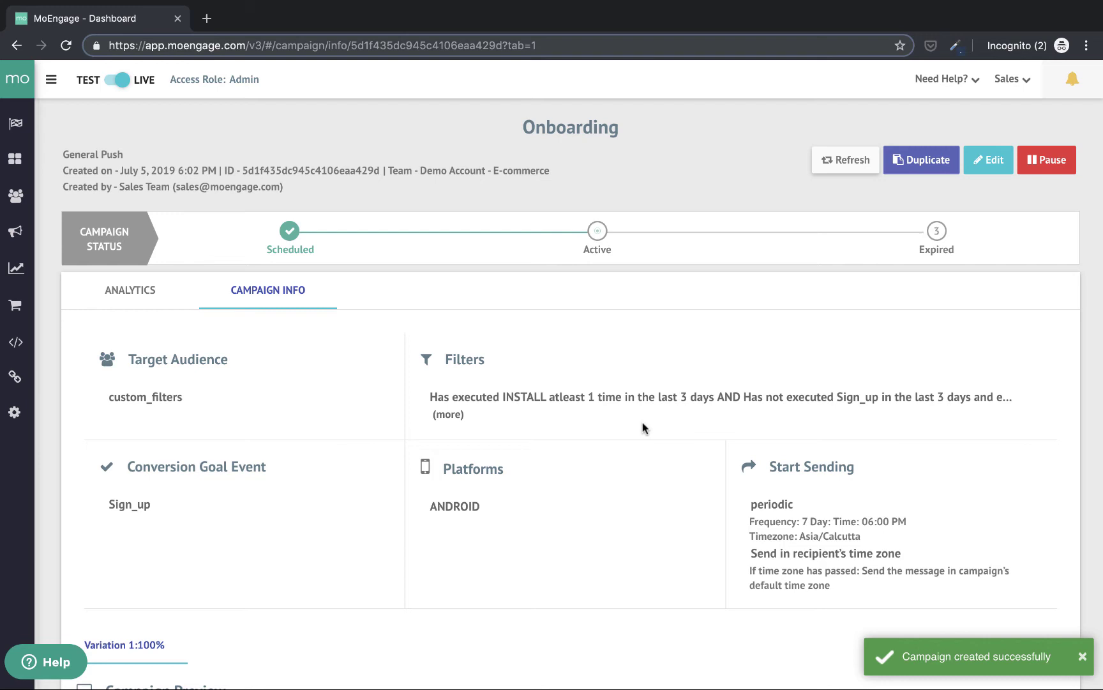
{"action": "scroll", "coordinate": [642, 423], "scroll_direction": "down", "scroll_amount": 2}
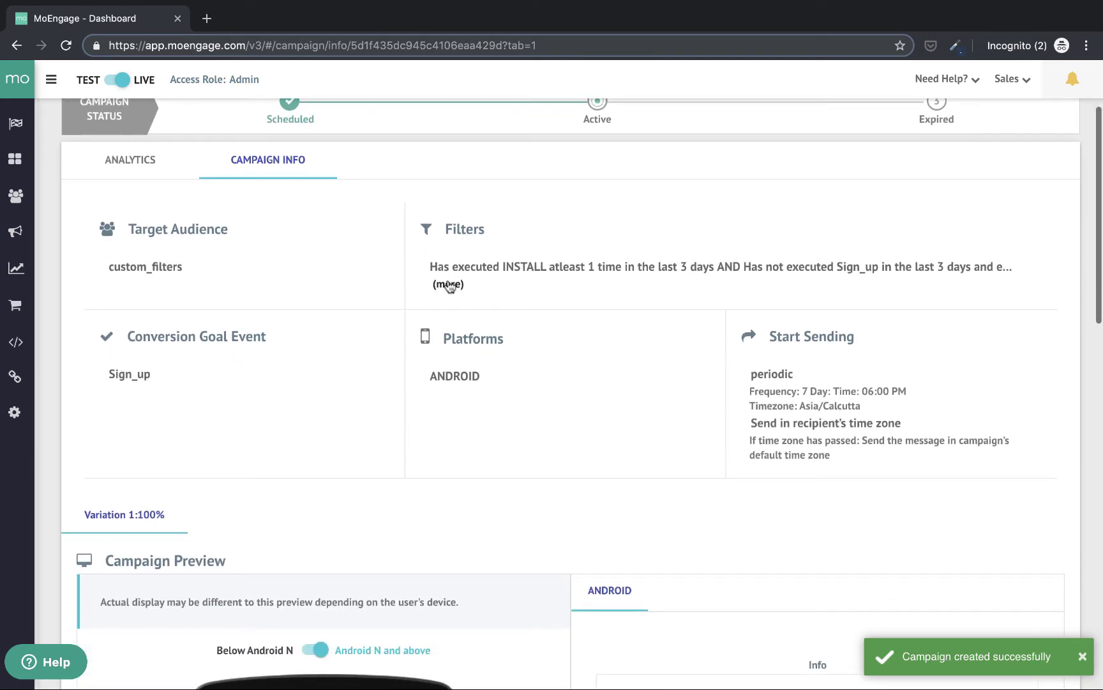
{"action": "left_click", "coordinate": [449, 285]}
Review the Campaign Info page's Android preview and three conversion goals.
{"action": "scroll", "coordinate": [546, 408], "scroll_direction": "down", "scroll_amount": 1}
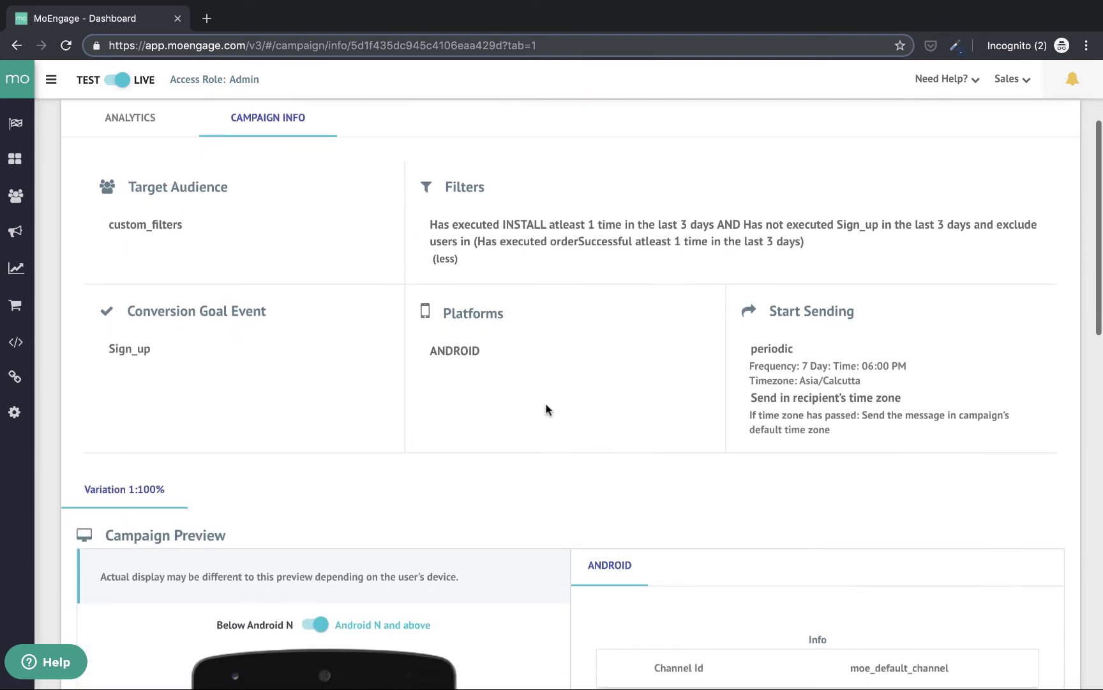
{"action": "scroll", "coordinate": [546, 409], "scroll_direction": "down", "scroll_amount": 7}
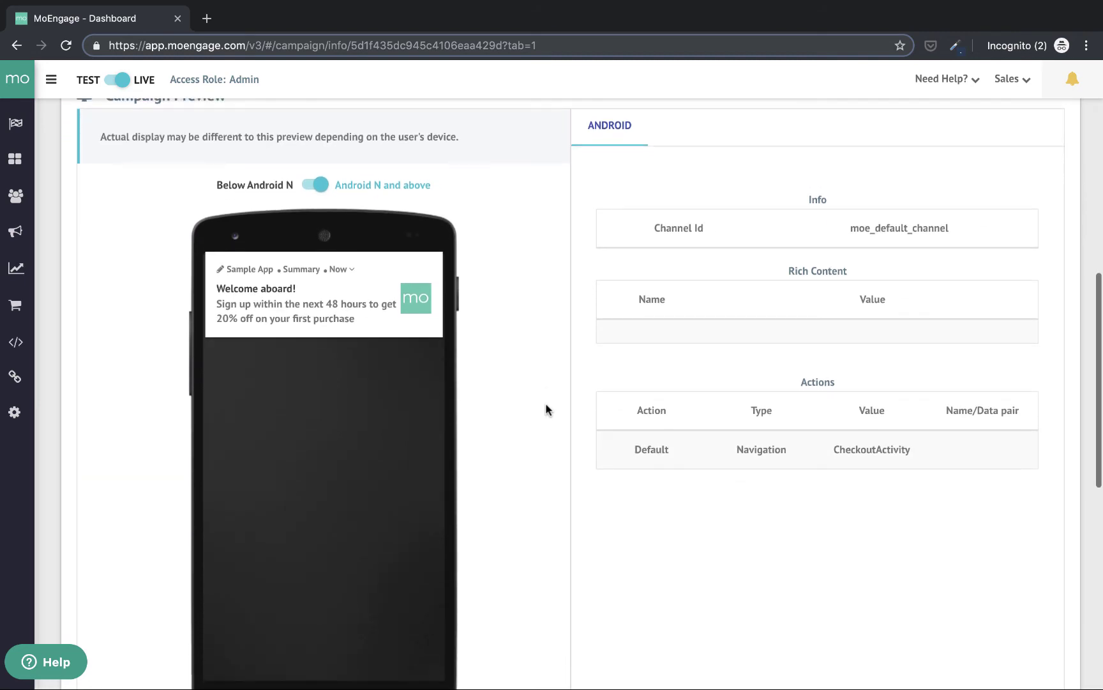
{"action": "scroll", "coordinate": [546, 409], "scroll_direction": "down", "scroll_amount": 1}
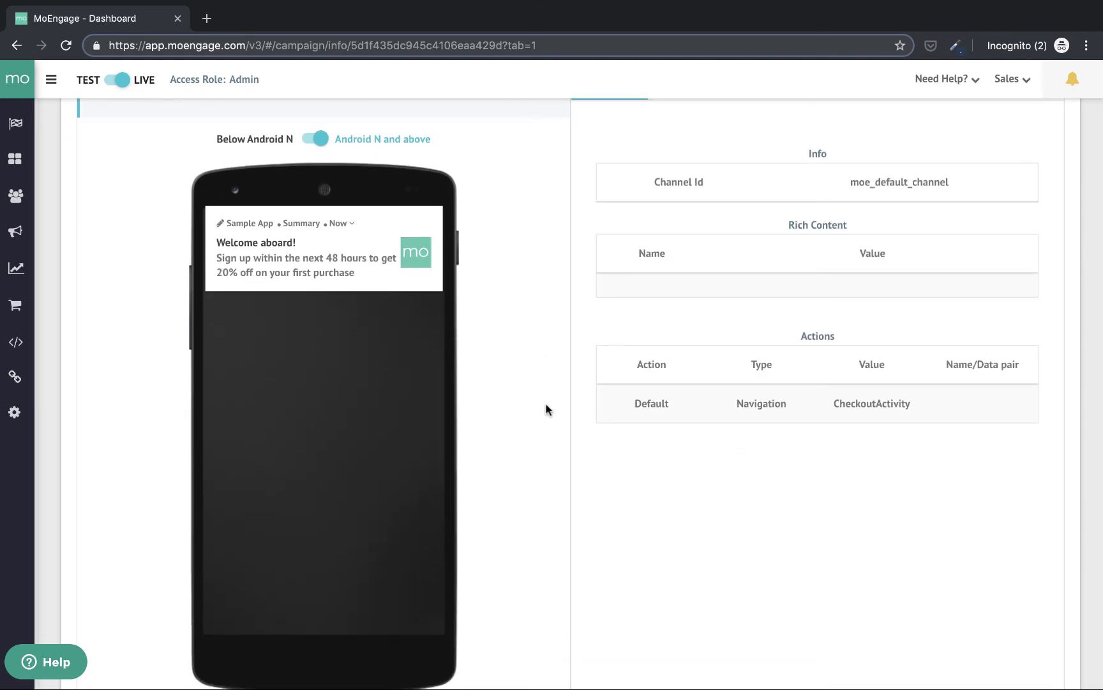
{"action": "scroll", "coordinate": [546, 409], "scroll_direction": "down", "scroll_amount": 8}
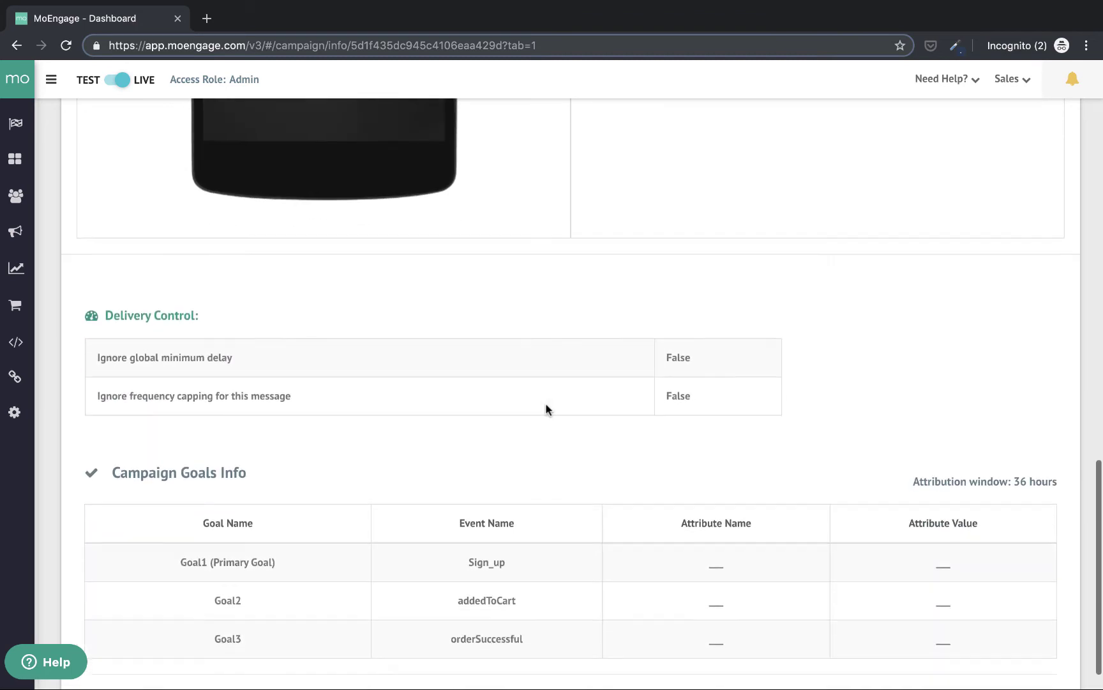
{"action": "scroll", "coordinate": [546, 408], "scroll_direction": "up", "scroll_amount": 15}
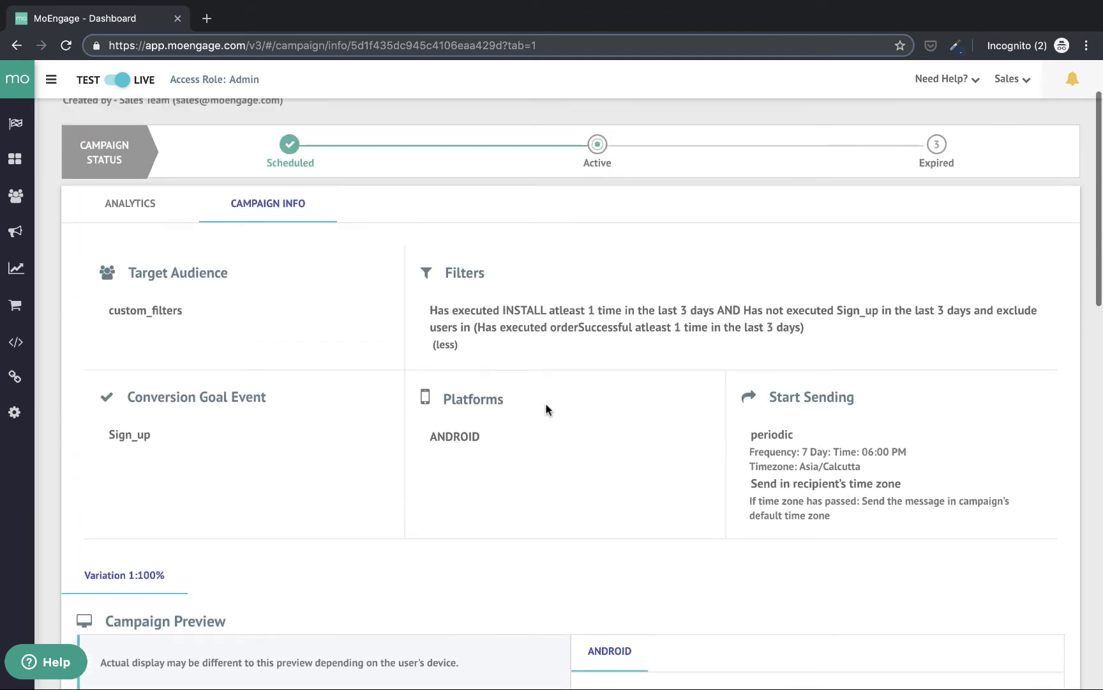
{"action": "scroll", "coordinate": [546, 409], "scroll_direction": "up", "scroll_amount": 2}
View the Onboarding campaign's Analytics showing 0 impressions, clicks and conversions.
{"action": "left_click", "coordinate": [153, 292]}
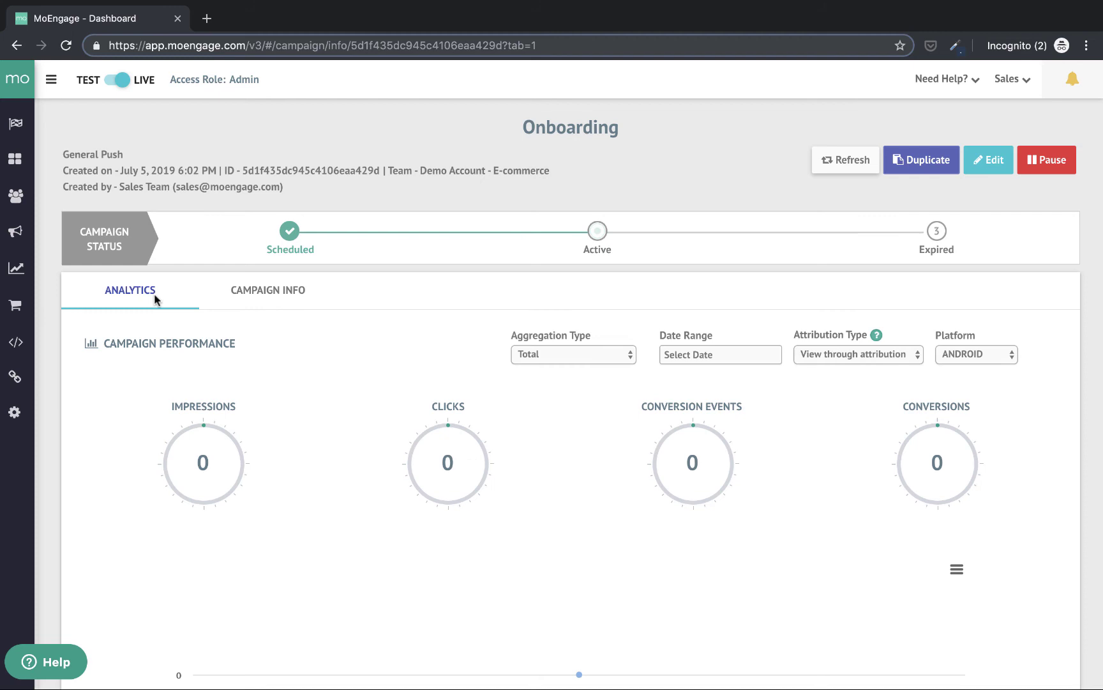